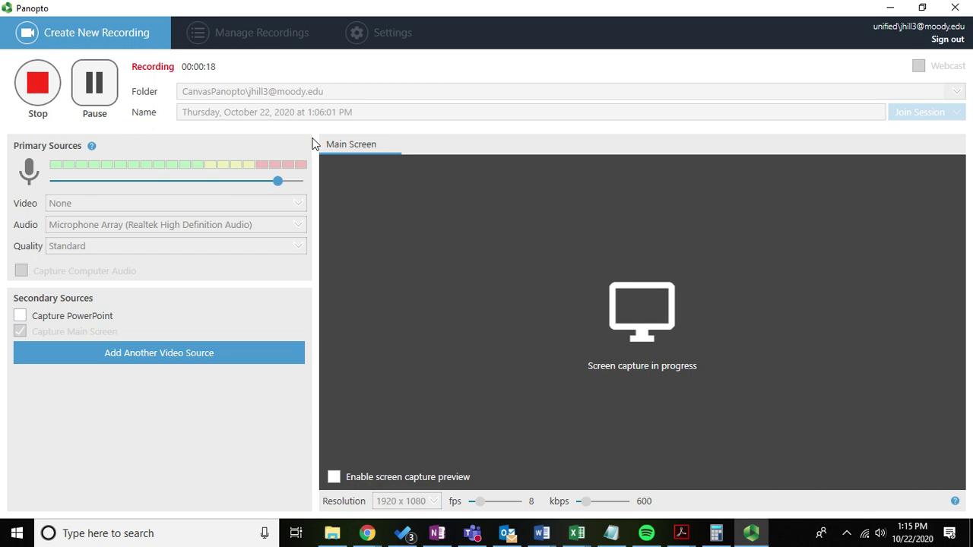
- Switch to the Chrome window with the Commencement page and bring up the open Episerver CMS tab
mouse_move(335, 532)
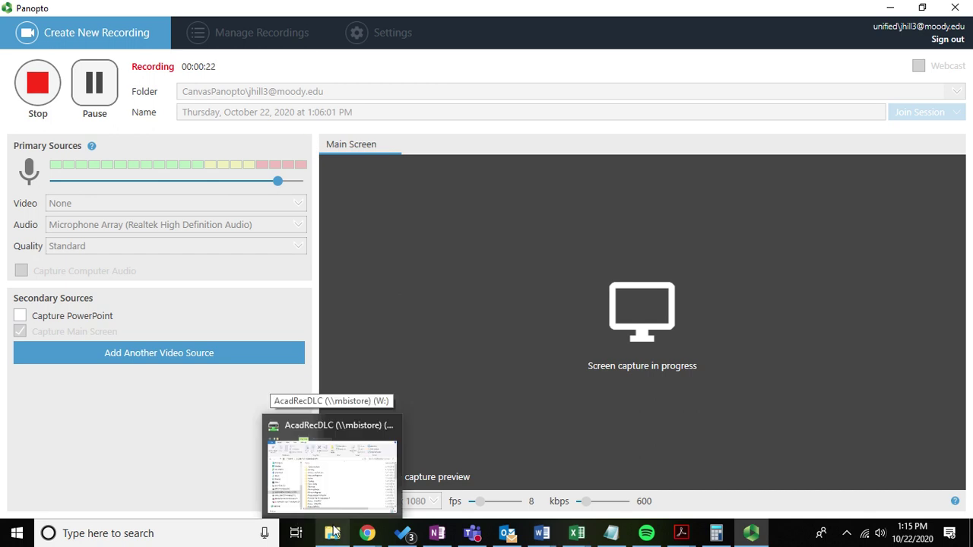
mouse_move(367, 533)
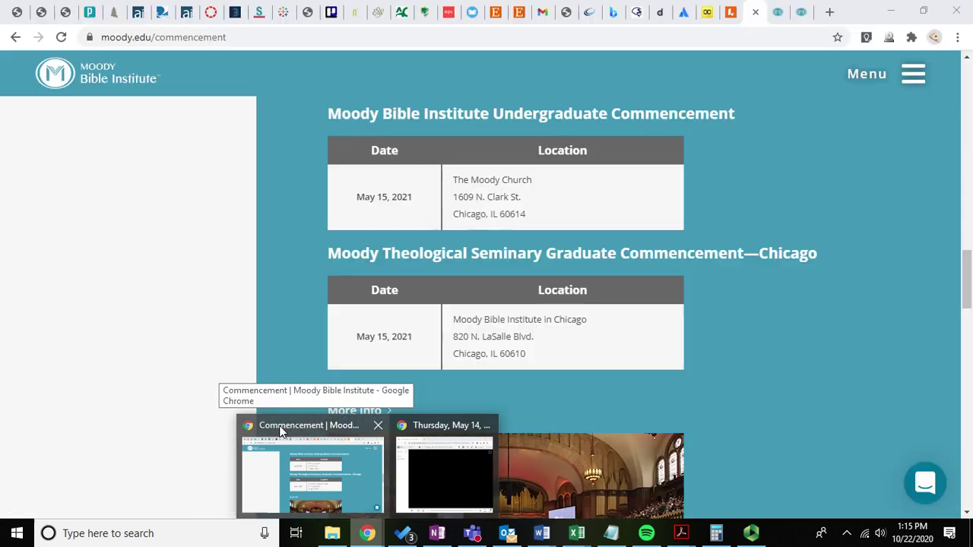
left_click(282, 431)
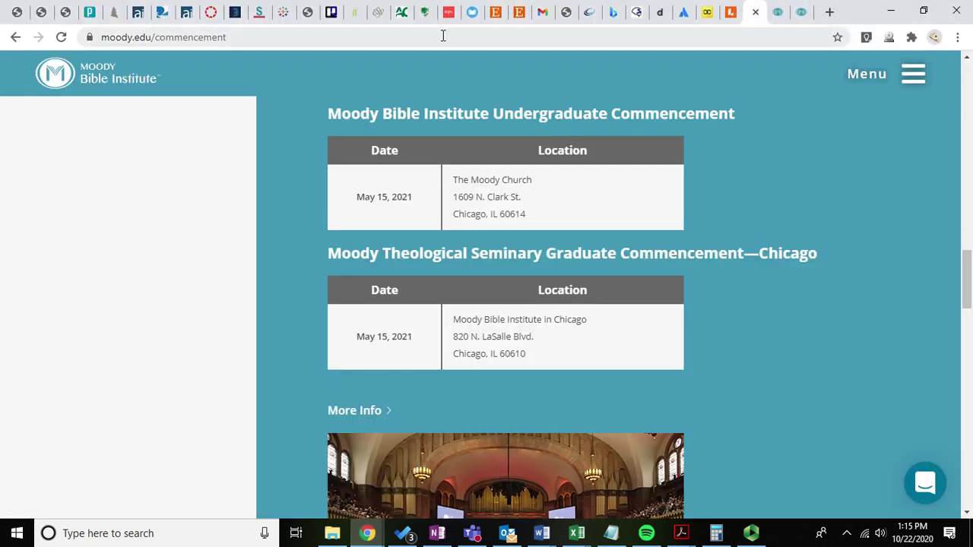
left_click(450, 13)
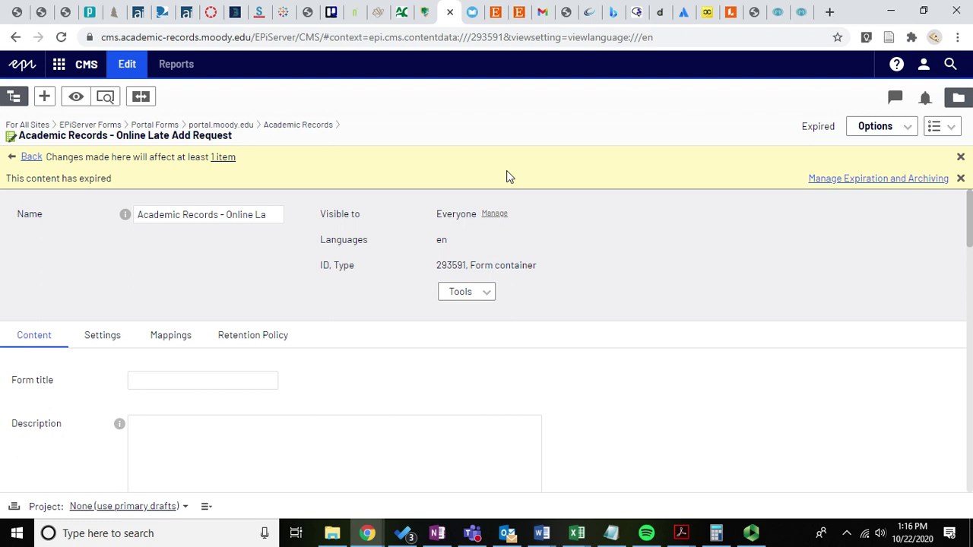
- Open edu training.docx from the Associate Registrars > EPiServer folder on the AcadRecDLC drive and go to its Logging into EPiServer section
left_click(333, 534)
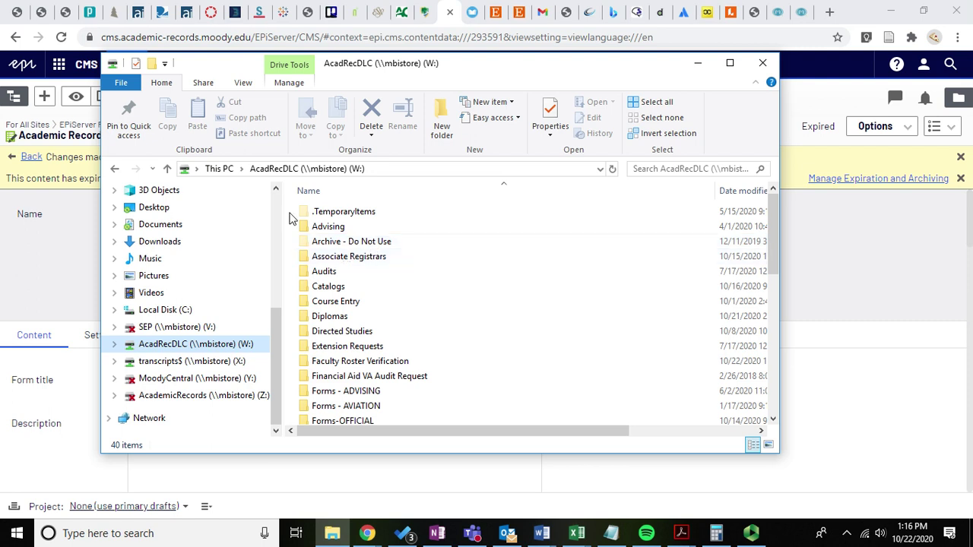
double_click(370, 259)
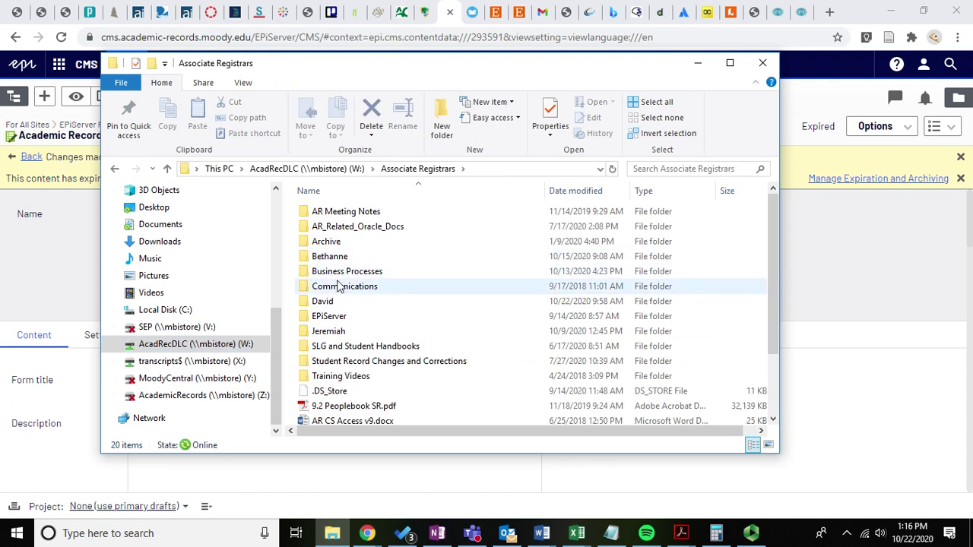
double_click(349, 319)
double_click(336, 212)
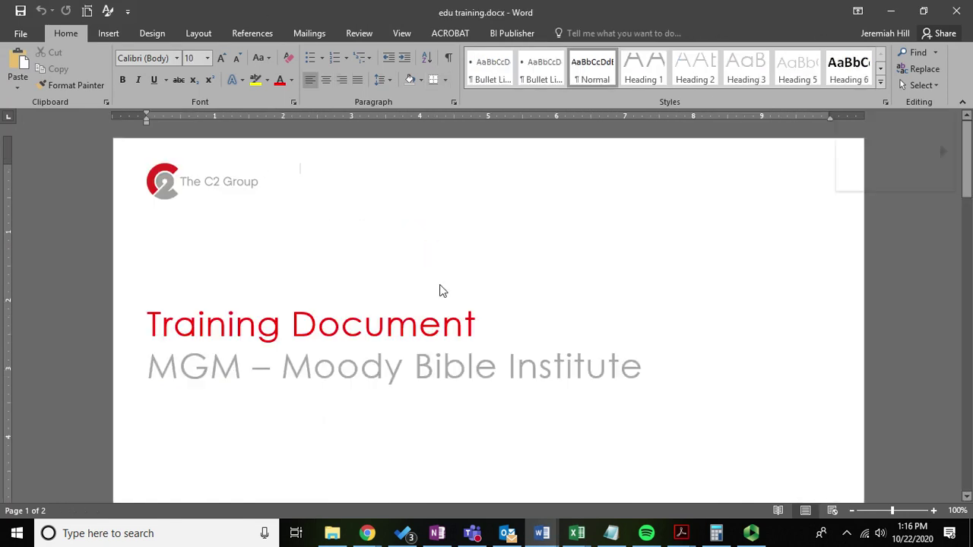
scroll(367, 376, "down", 15)
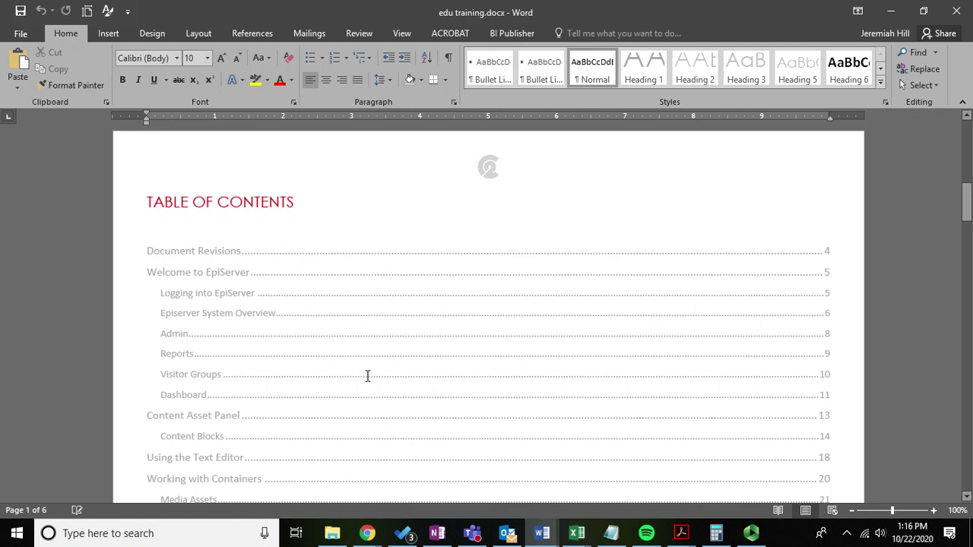
scroll(367, 376, "down", 15)
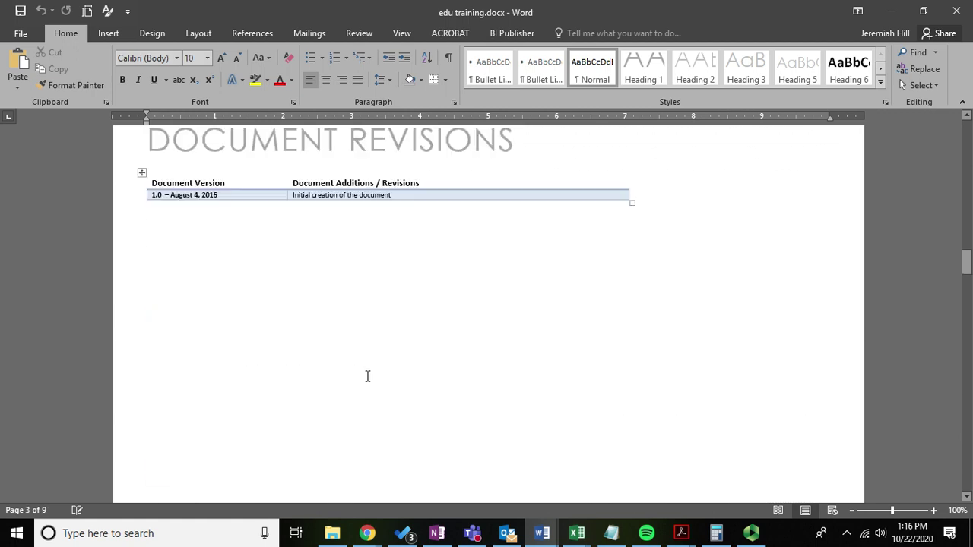
scroll(346, 372, "down", 5)
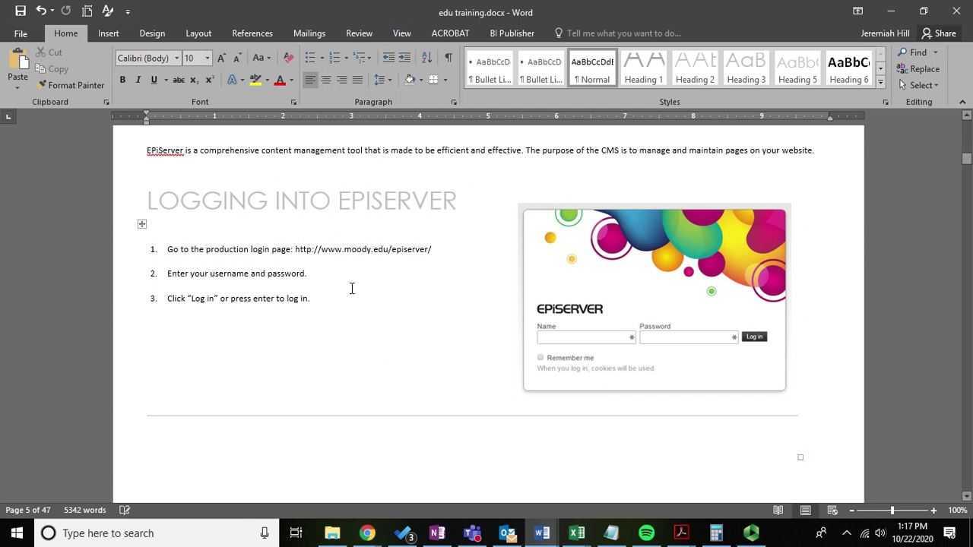
left_click(367, 533)
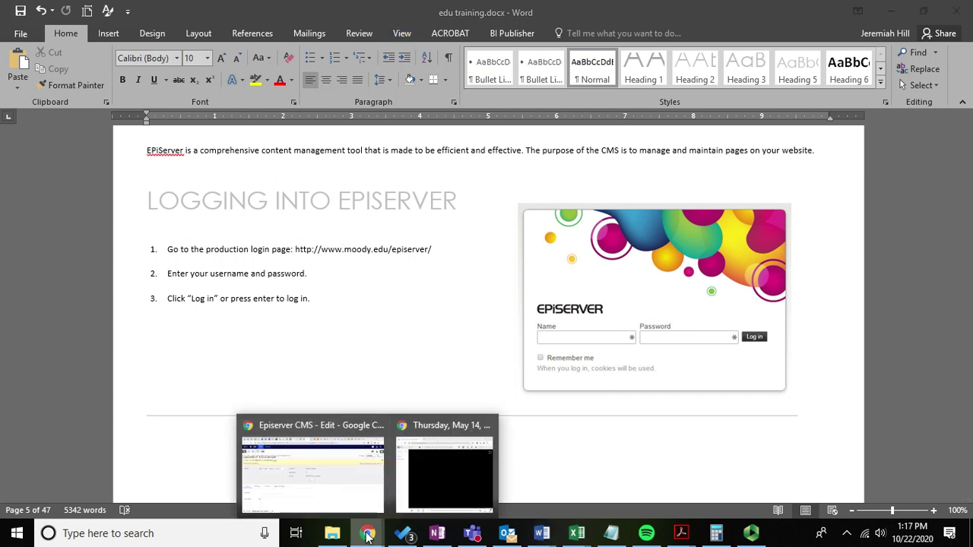
left_click(316, 492)
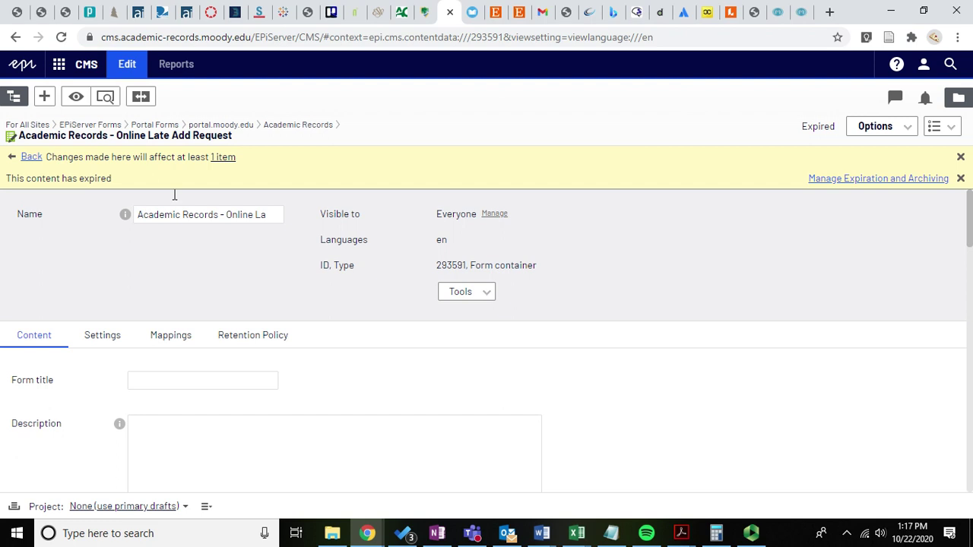
left_click(296, 533)
left_click(346, 152)
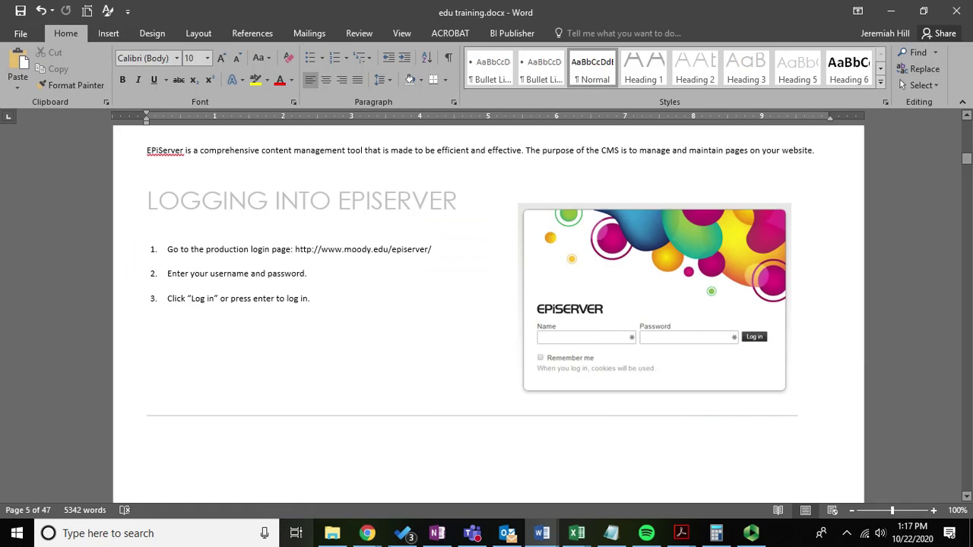
left_click_drag(295, 250, 440, 247)
key("ctrl+c")
key("alt+Tab")
left_click(252, 42)
key("ctrl+v")
key("Return")
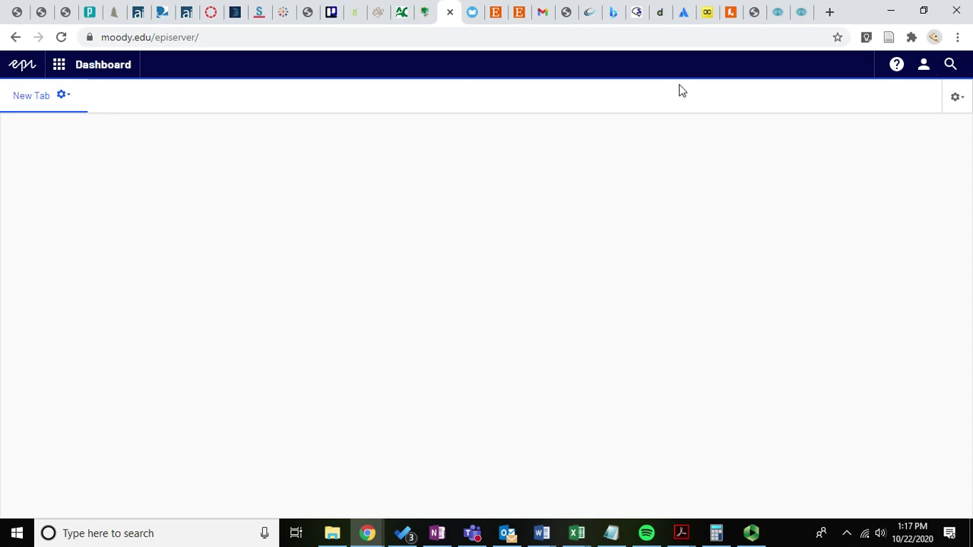
left_click(61, 71)
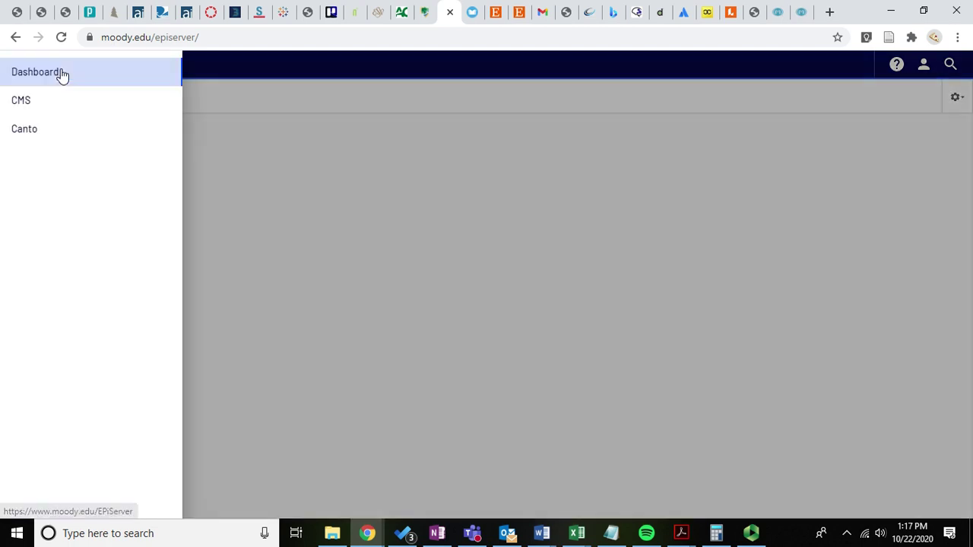
left_click(22, 105)
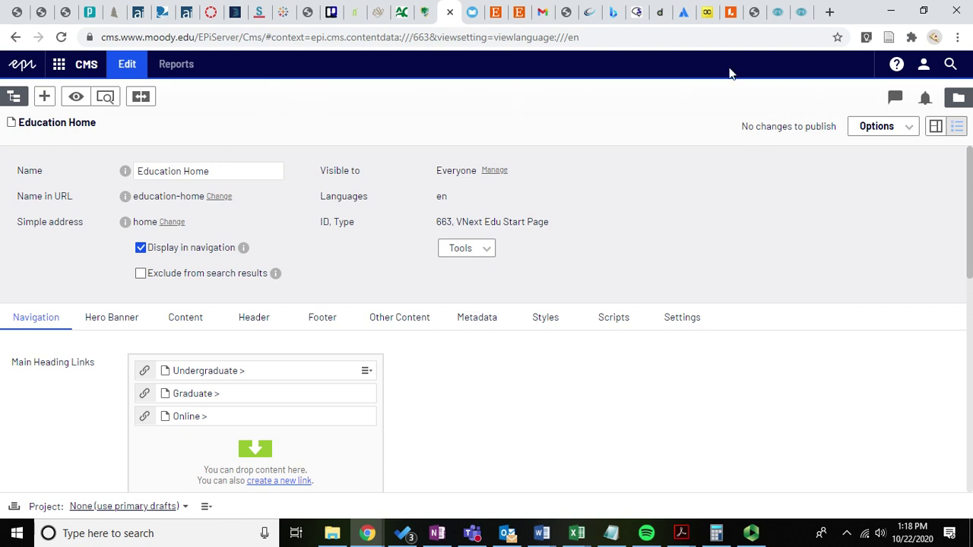
left_click(775, 9)
left_click(613, 36)
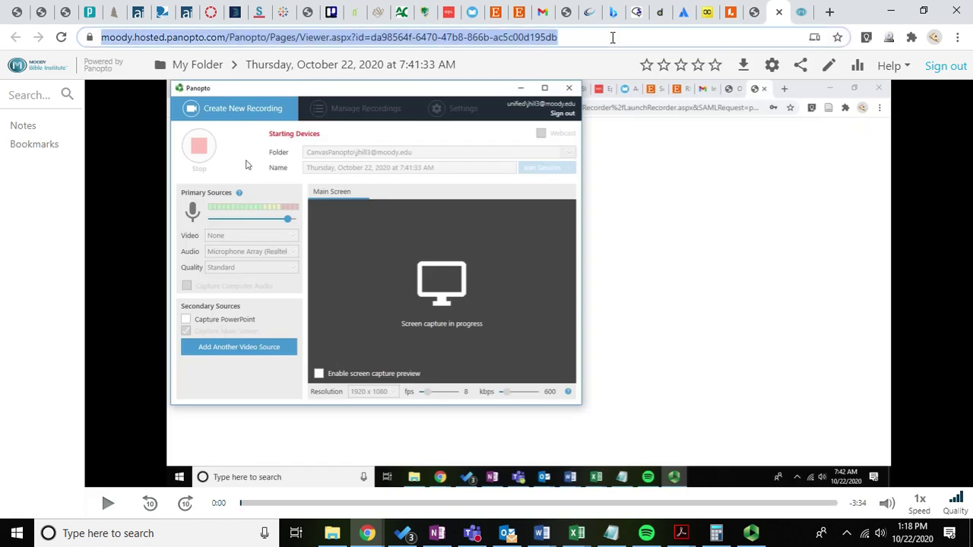
key("ctrl+t")
type("www.")
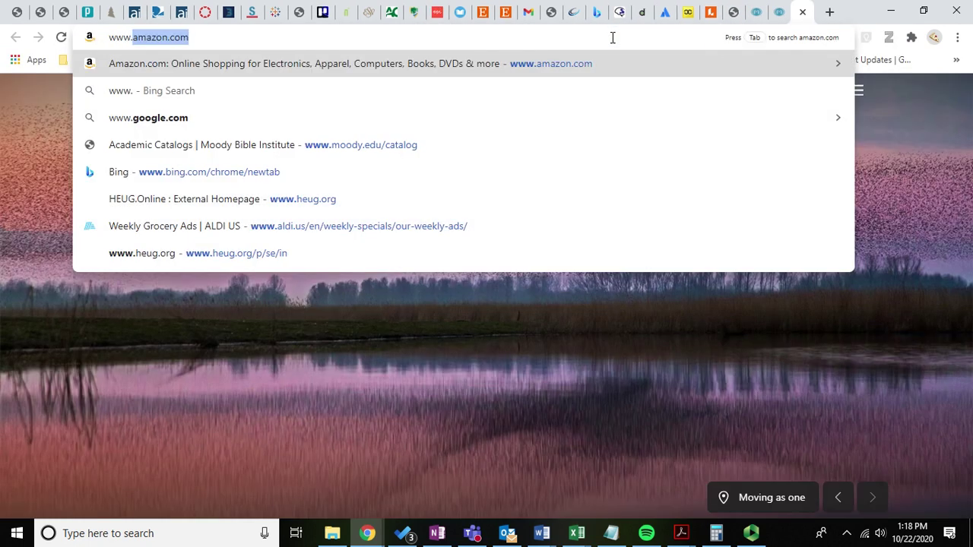
type("moody.edu")
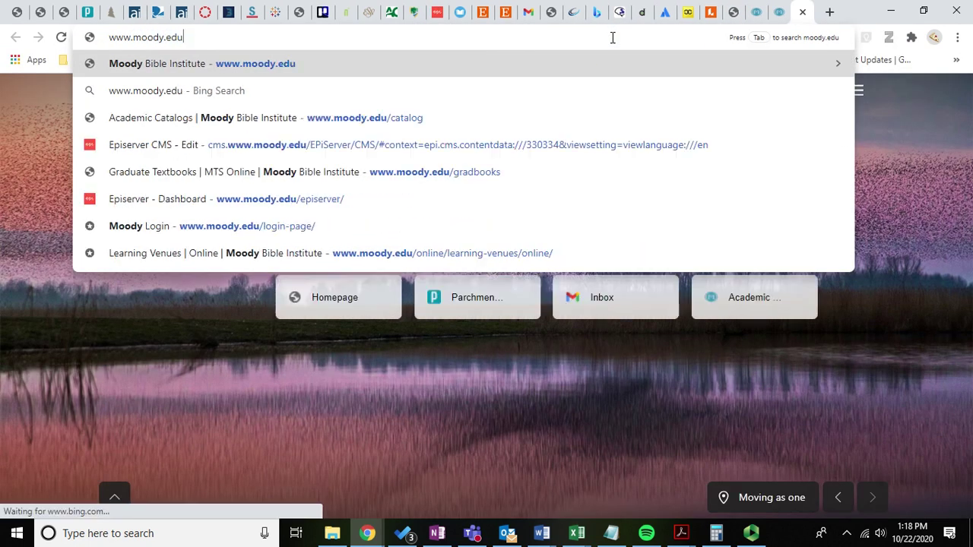
type("/commencent")
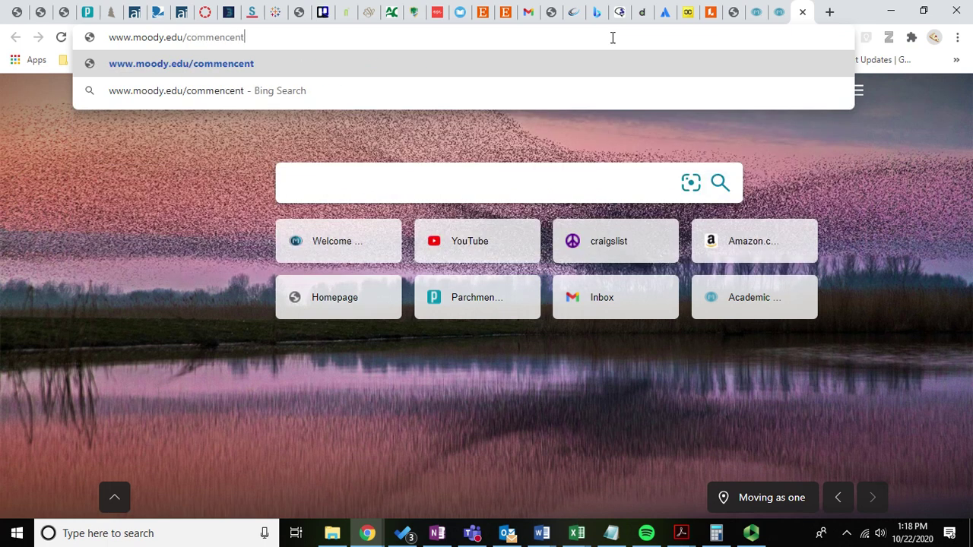
key("Return")
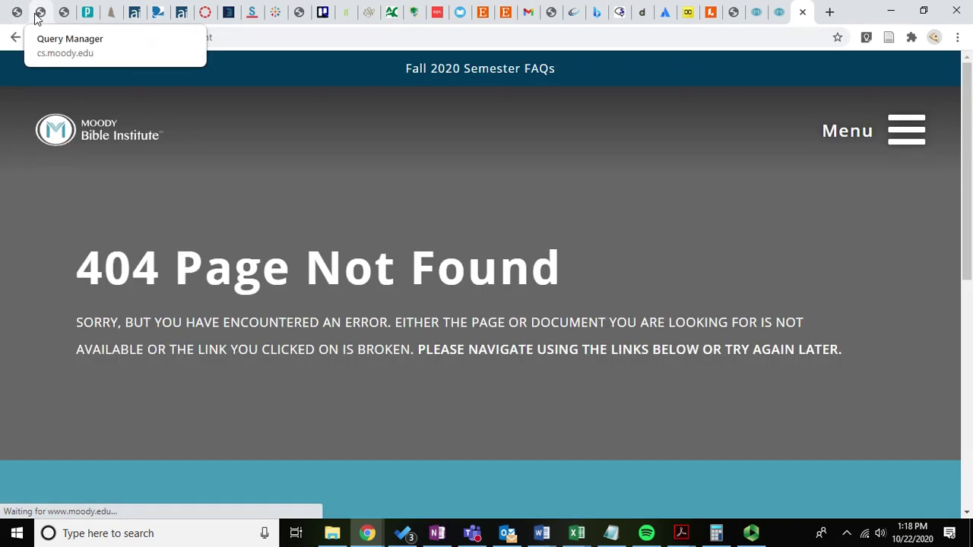
- Glance at the Episerver CMS tab, return to the moody.edu tab and look over the site's home page
left_click(31, 15)
left_click(434, 12)
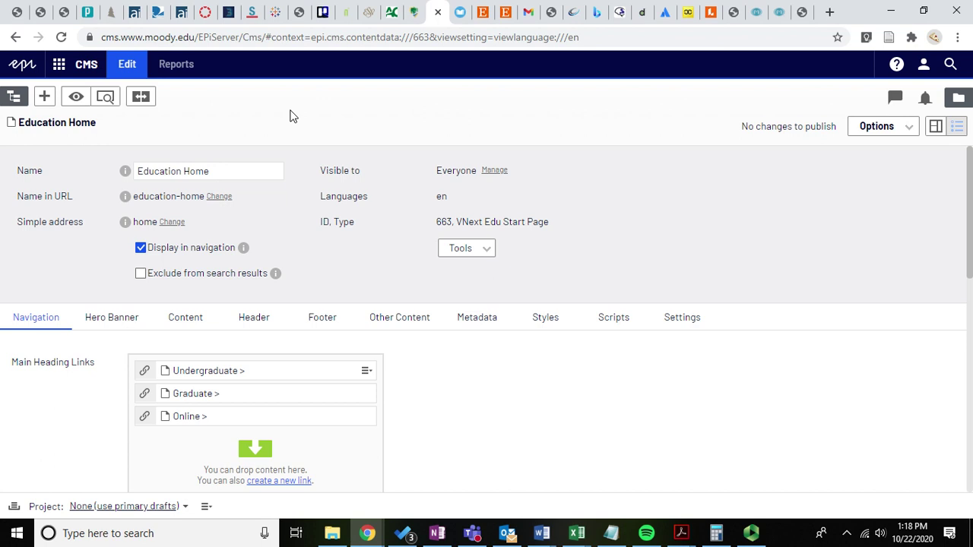
left_click(797, 12)
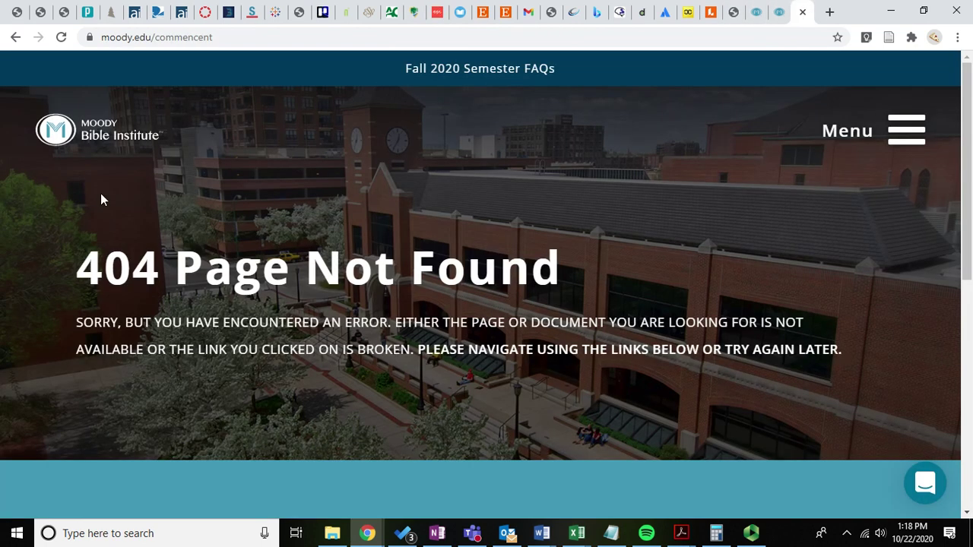
left_click(101, 136)
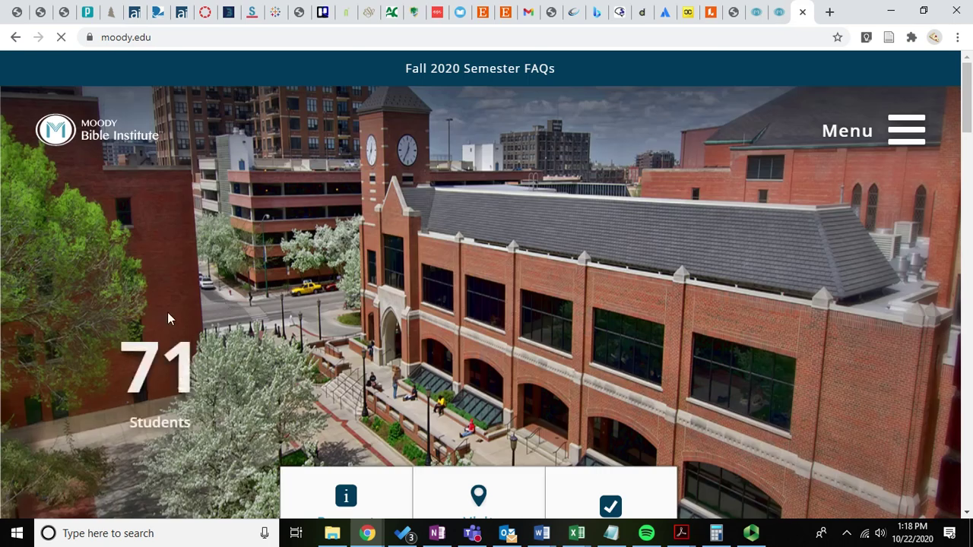
scroll(167, 311, "down", 2)
scroll(110, 372, "down", 9)
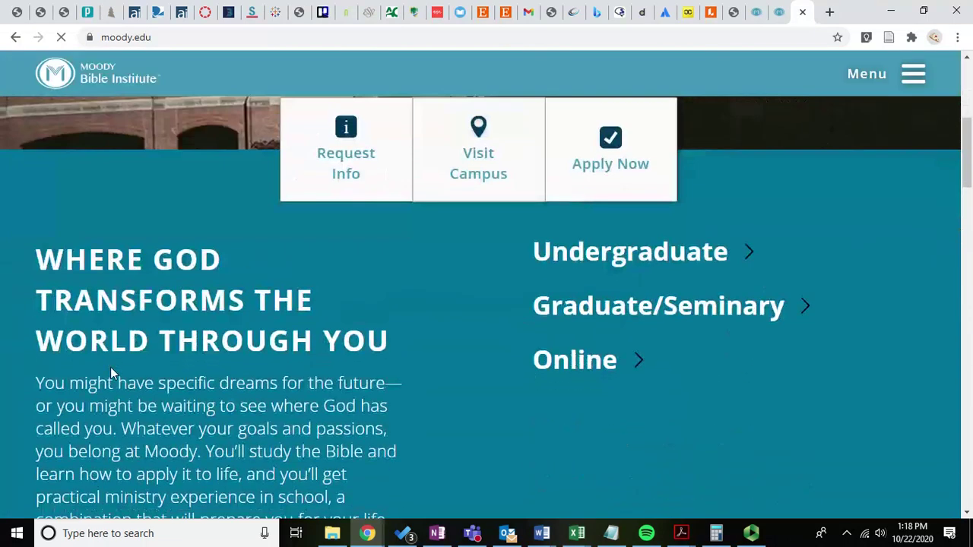
scroll(111, 372, "up", 4)
scroll(110, 373, "up", 6)
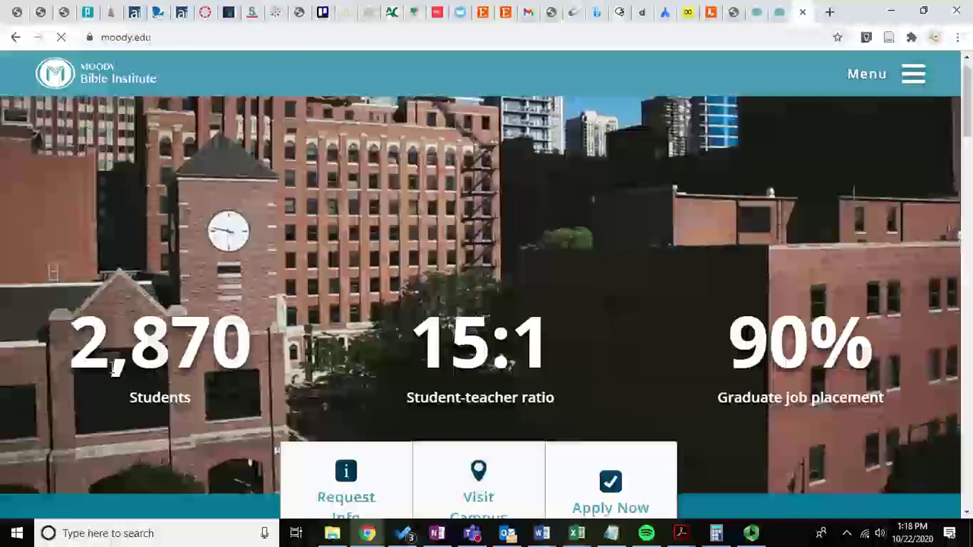
- Expand Academics in the website's main menu and examine its link groups from Areas of Study to More Information
left_click(904, 74)
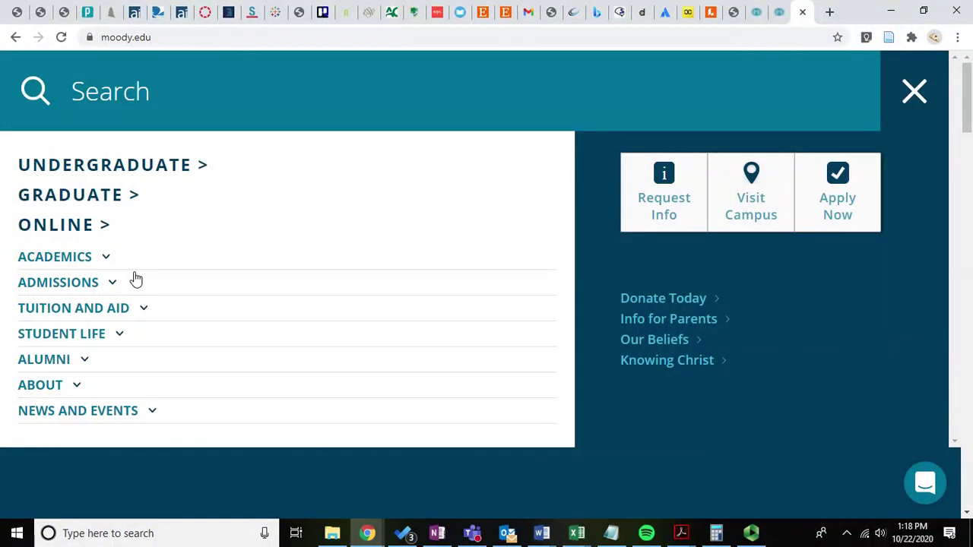
left_click(101, 260)
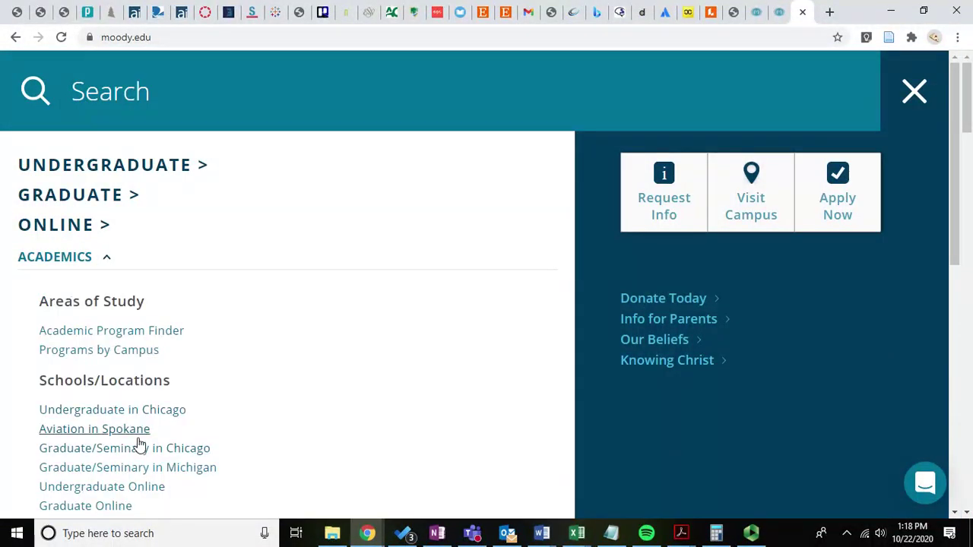
scroll(133, 448, "down", 2)
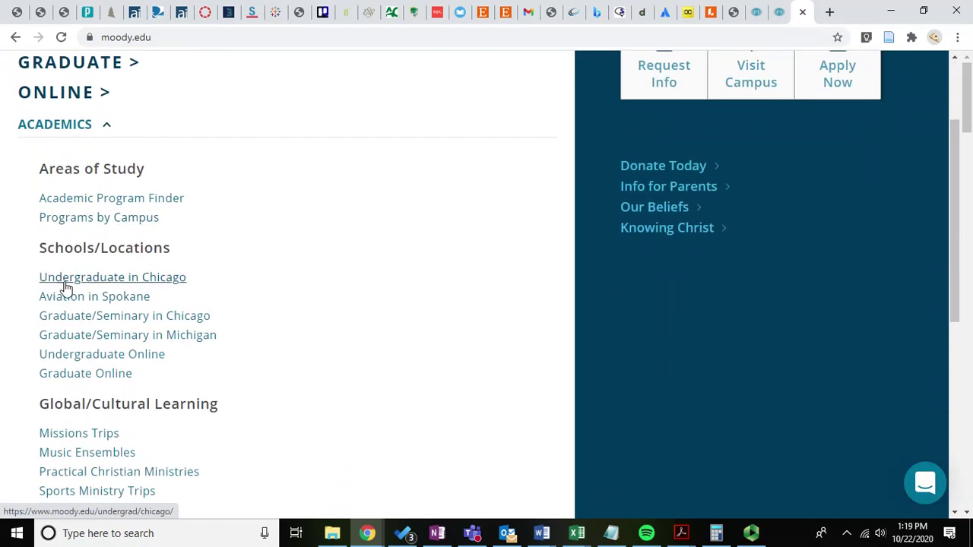
scroll(65, 287, "down", 1)
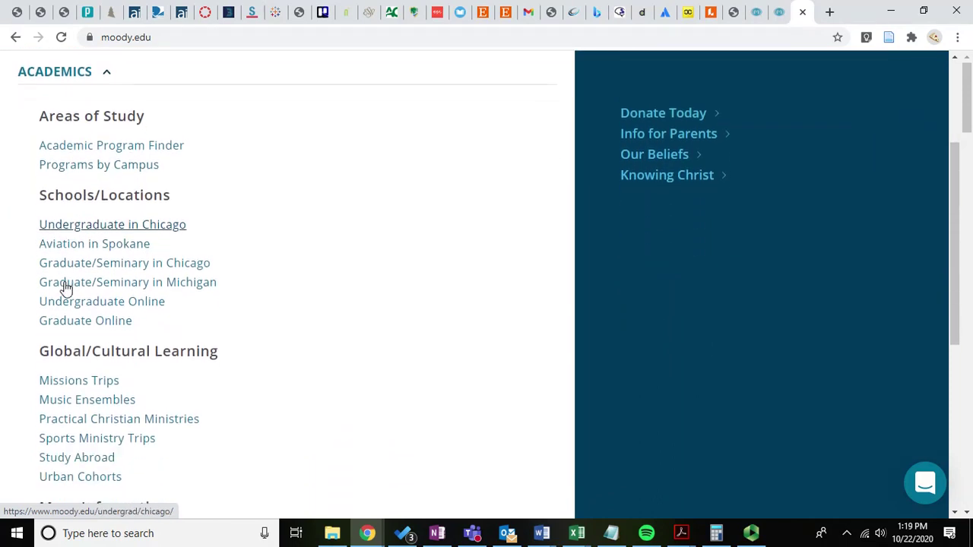
scroll(370, 302, "down", 1)
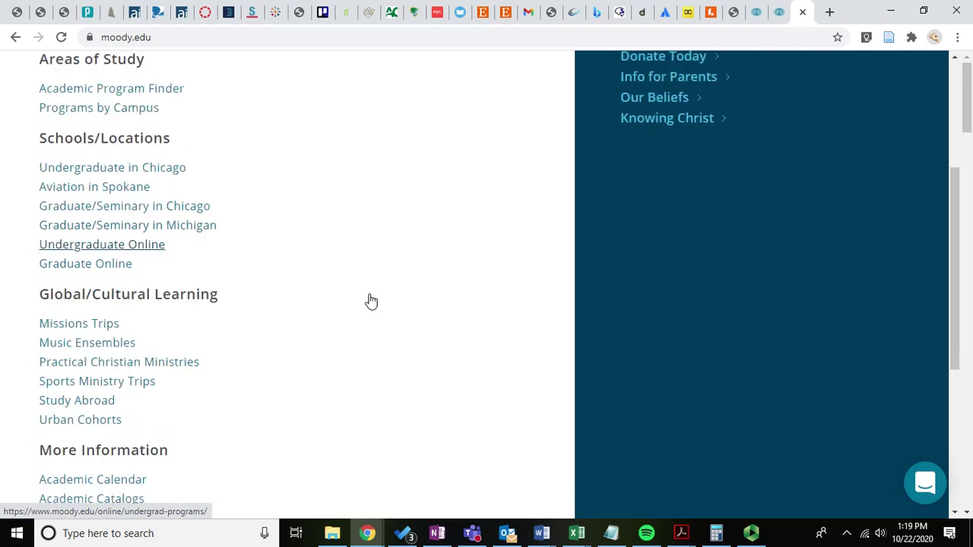
scroll(371, 301, "down", 3)
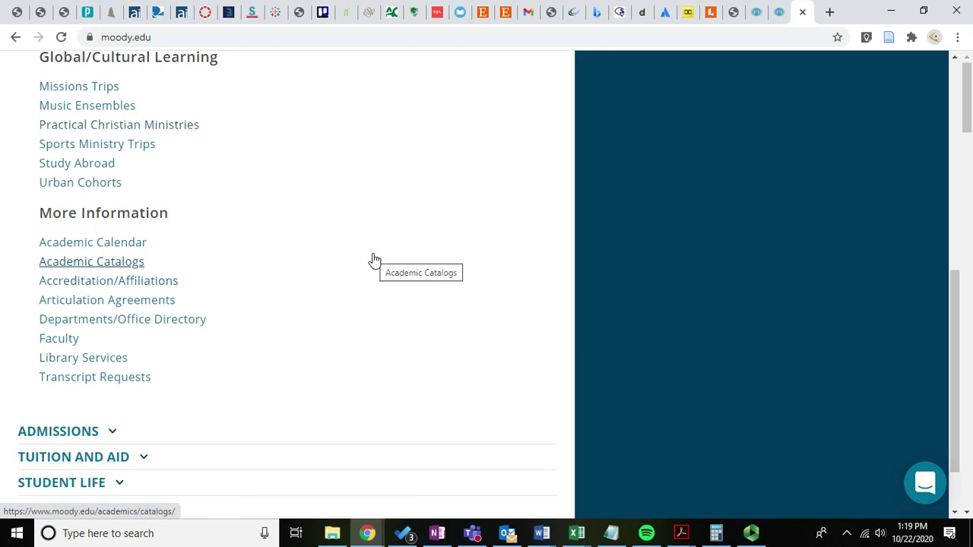
scroll(102, 190, "up", 1)
scroll(109, 156, "up", 5)
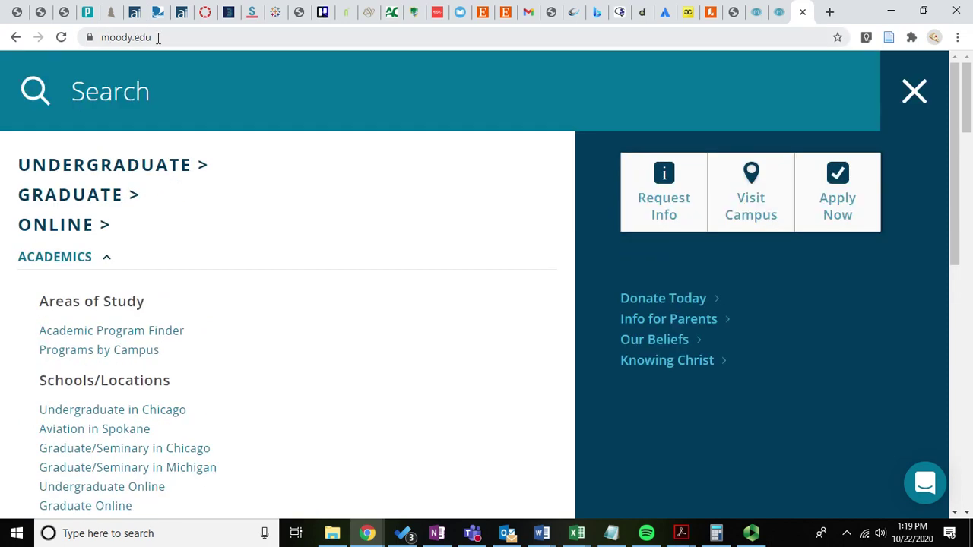
left_click(158, 37)
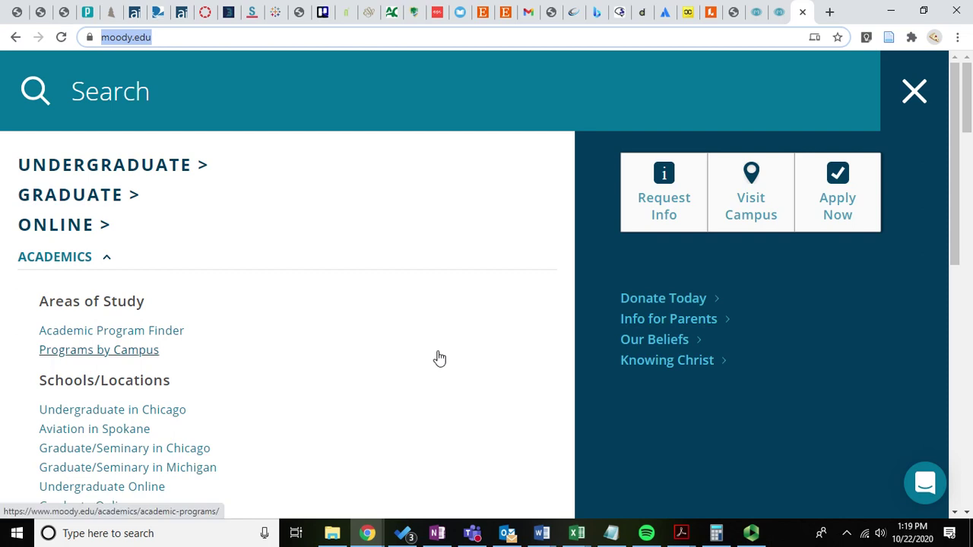
scroll(429, 343, "down", 1)
scroll(429, 343, "down", 1)
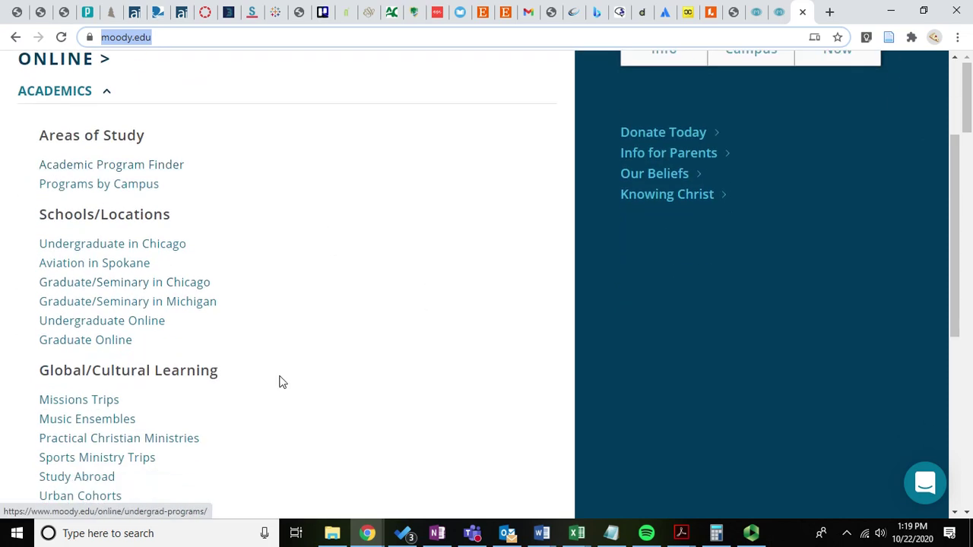
- Look over the rest of the Academics links in the site menu, expand About and examine its link groups
scroll(307, 367, "down", 1)
scroll(307, 367, "down", 1)
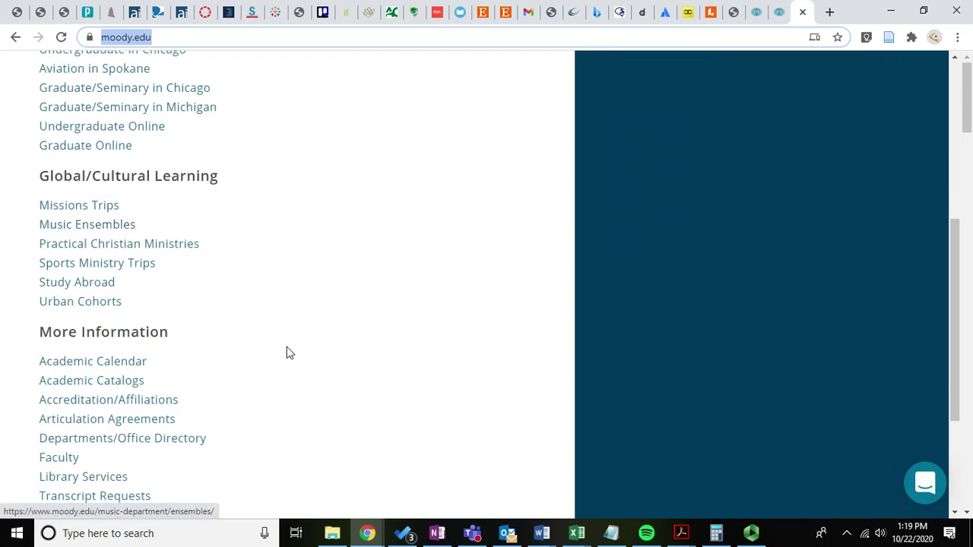
scroll(287, 352, "down", 3)
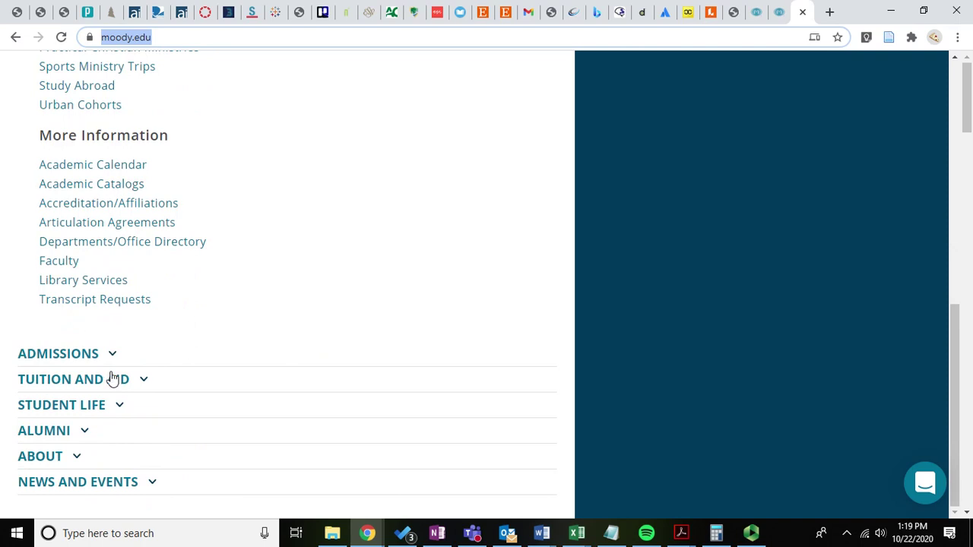
left_click(73, 454)
scroll(336, 289, "down", 3)
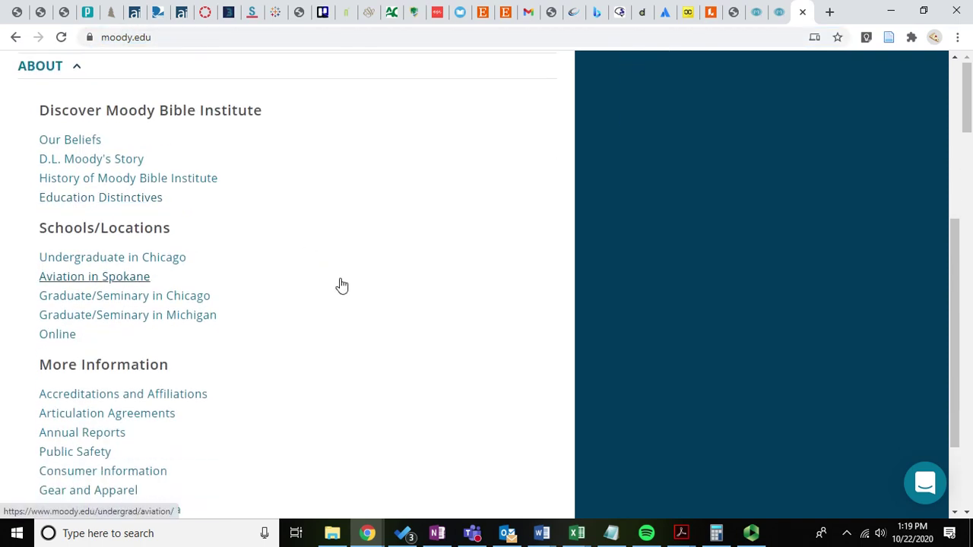
scroll(110, 319, "up", 6)
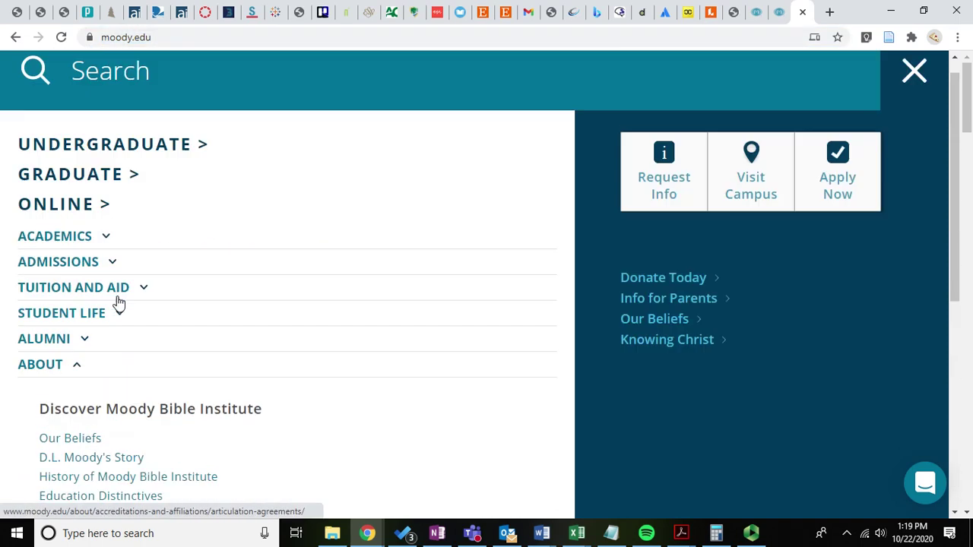
- Search moody.edu for "commencement" and open the result "Commencement | Moody Bible Institute"
left_click(402, 101)
type("commencement")
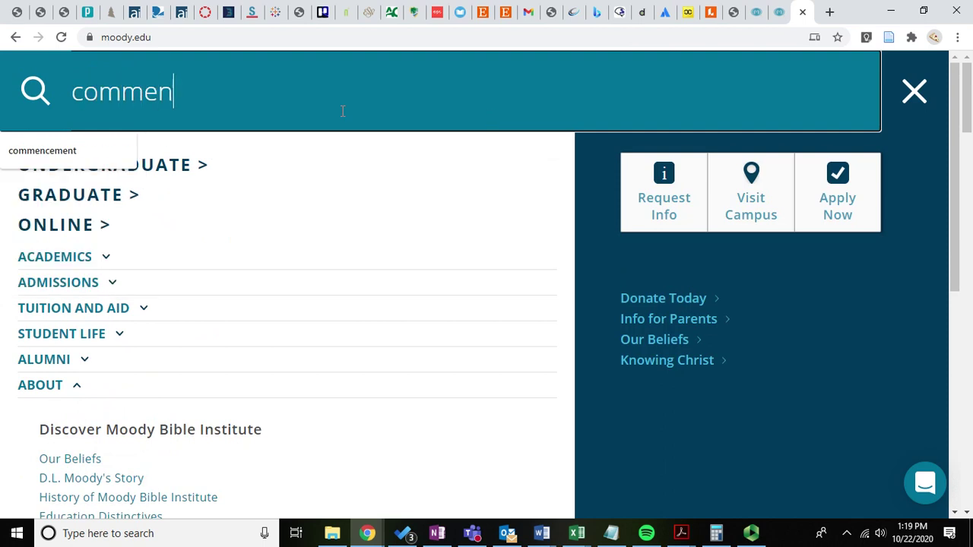
key("Return")
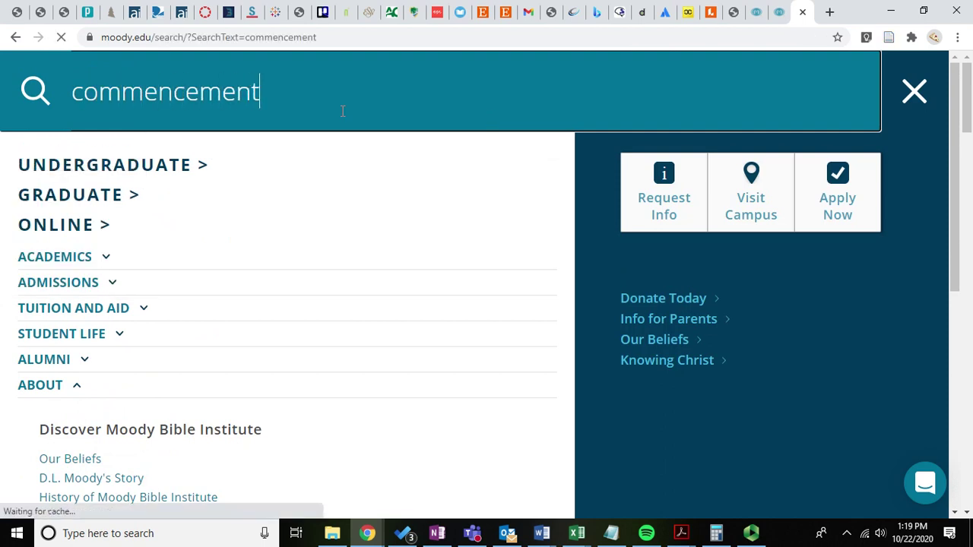
scroll(510, 369, "down", 4)
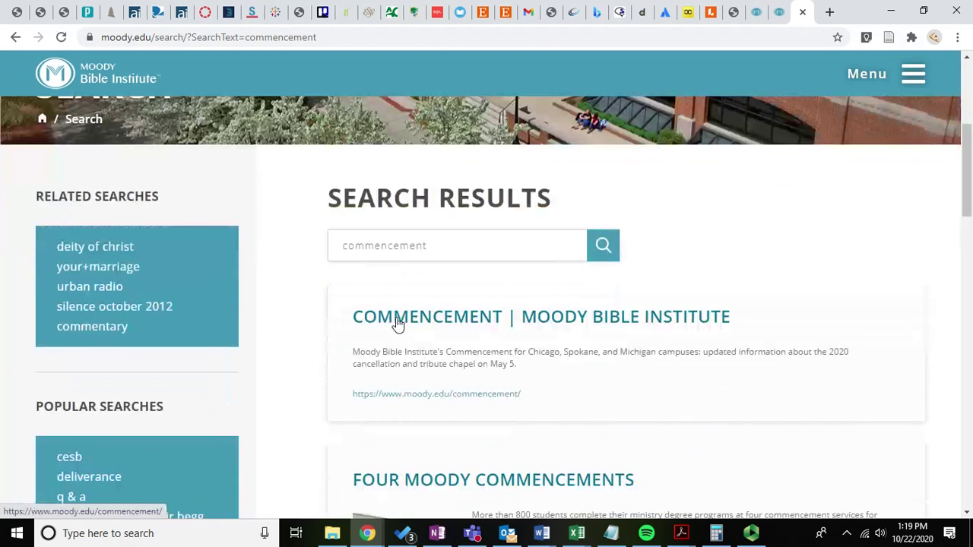
left_click(396, 323)
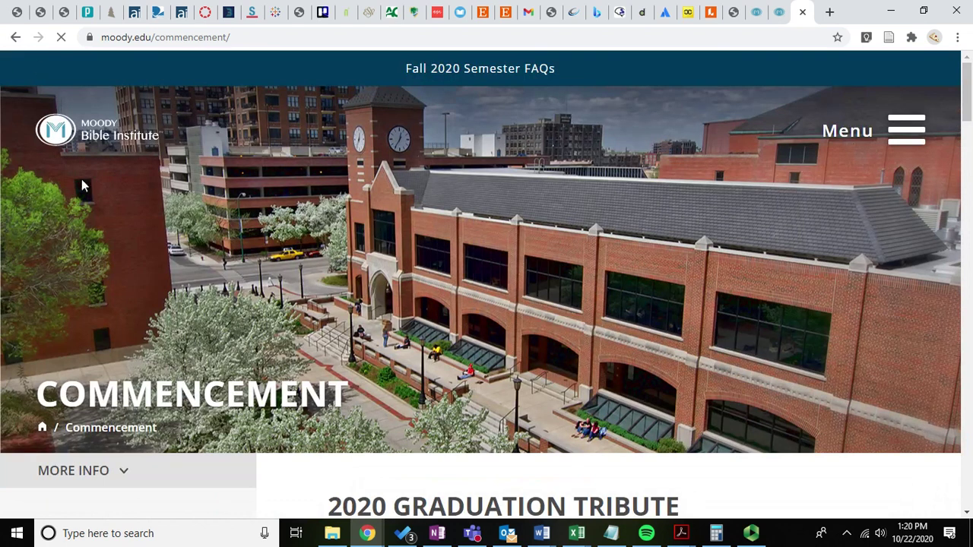
- Look over the 2020 Graduation Tribute content on the commencement page and briefly show the site menu and its search
scroll(236, 313, "down", 4)
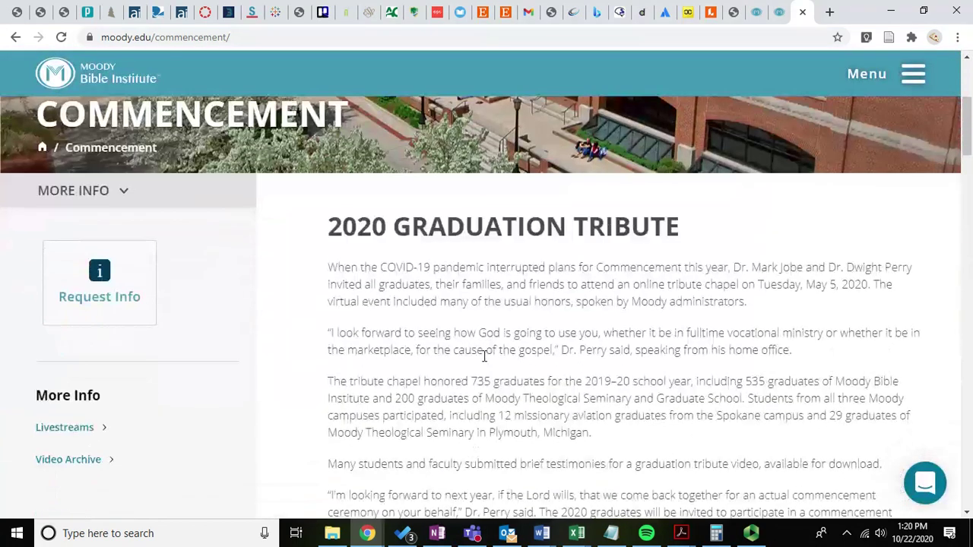
scroll(482, 361, "down", 1)
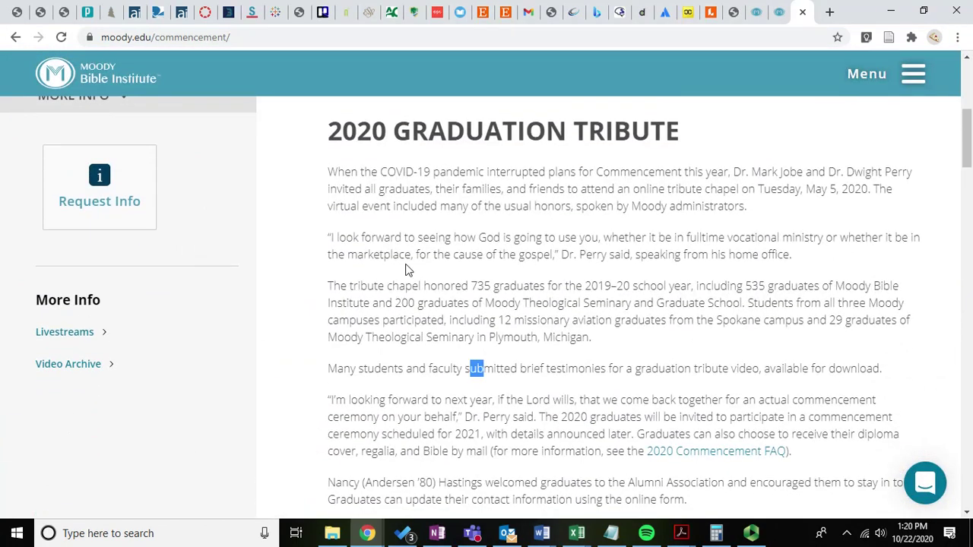
scroll(516, 242, "up", 3)
scroll(516, 242, "up", 3)
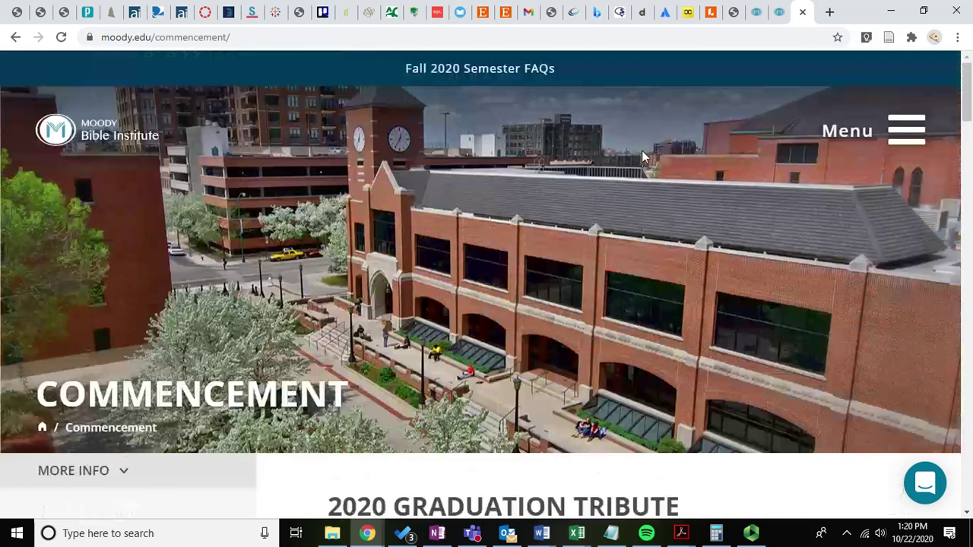
left_click(912, 146)
left_click(493, 104)
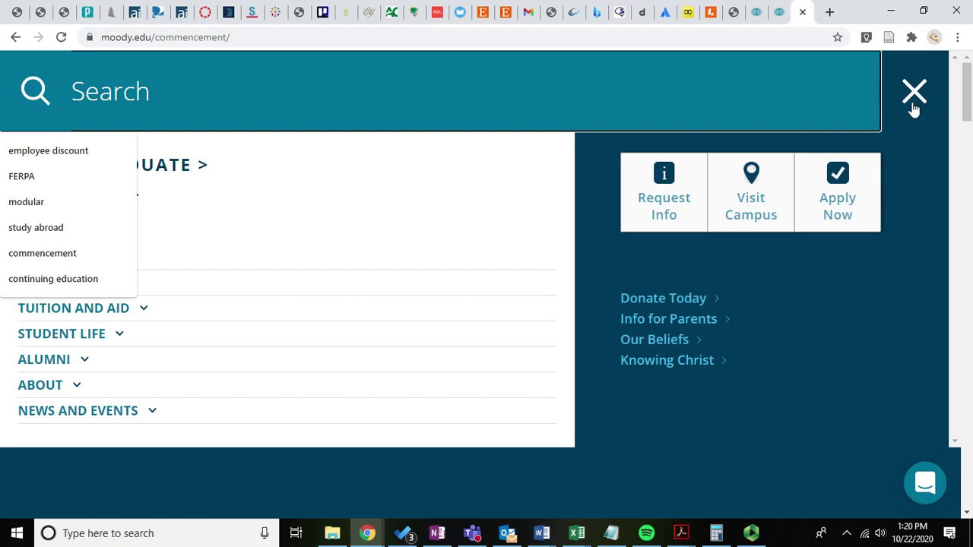
left_click(912, 94)
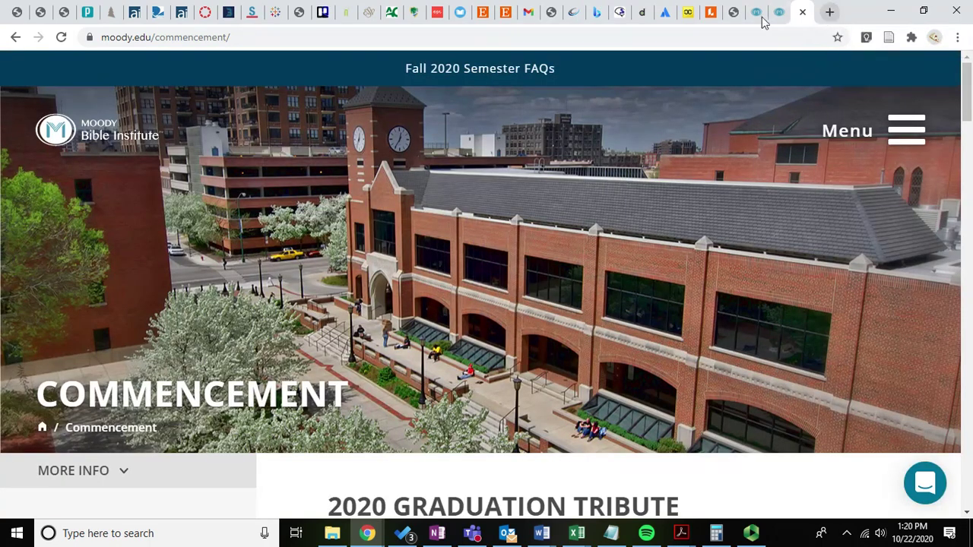
- Load academic-records.moody.edu in a new browser tab and compare it with the moody.edu commencement page
left_click(831, 12)
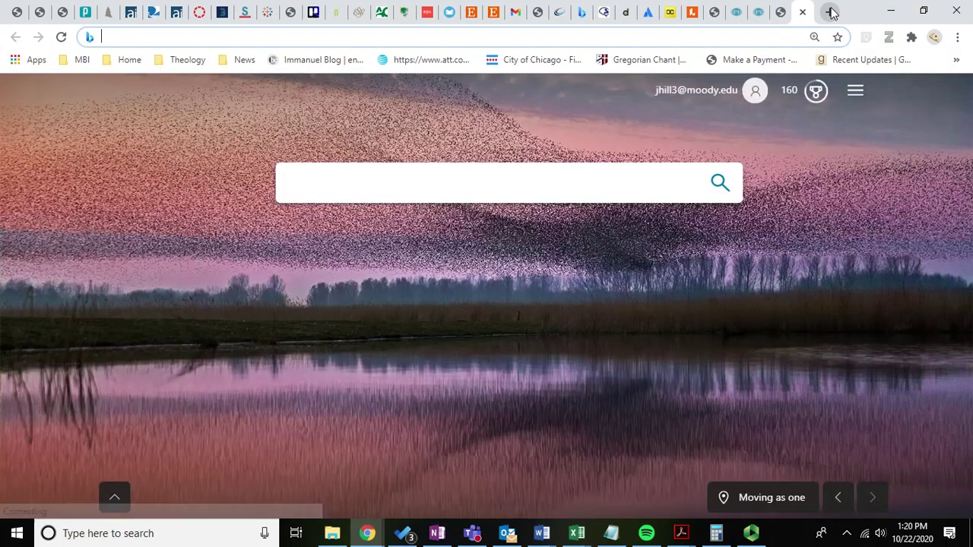
type("academic-records.moody.edu")
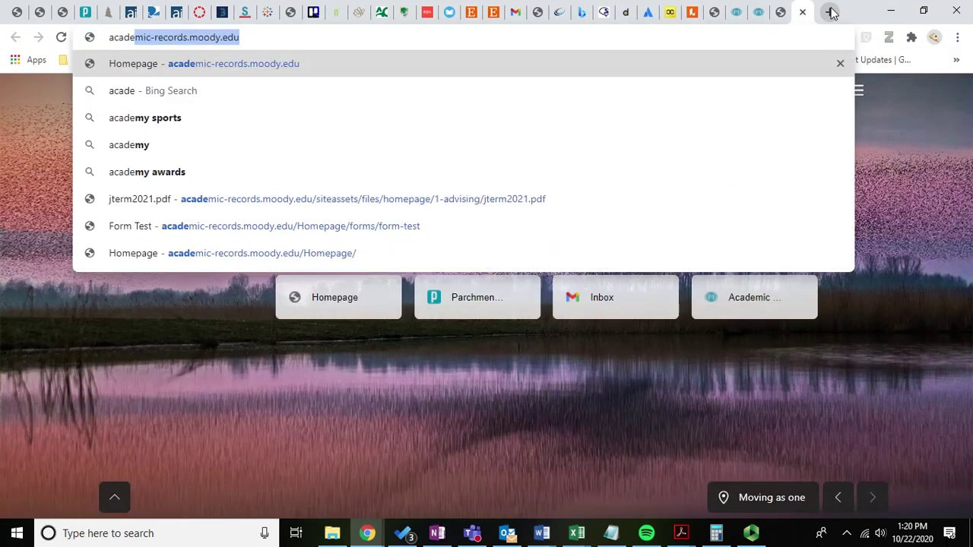
key("Return")
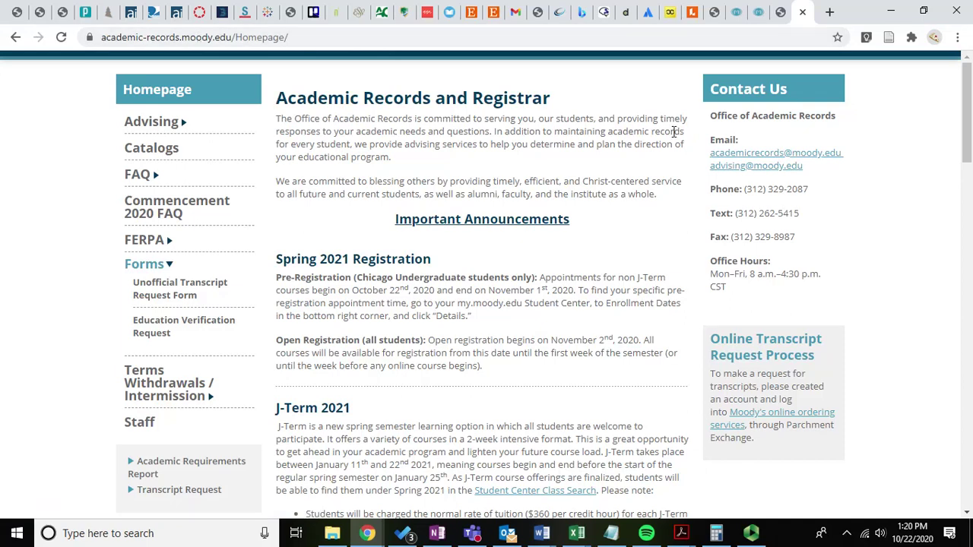
left_click(780, 13)
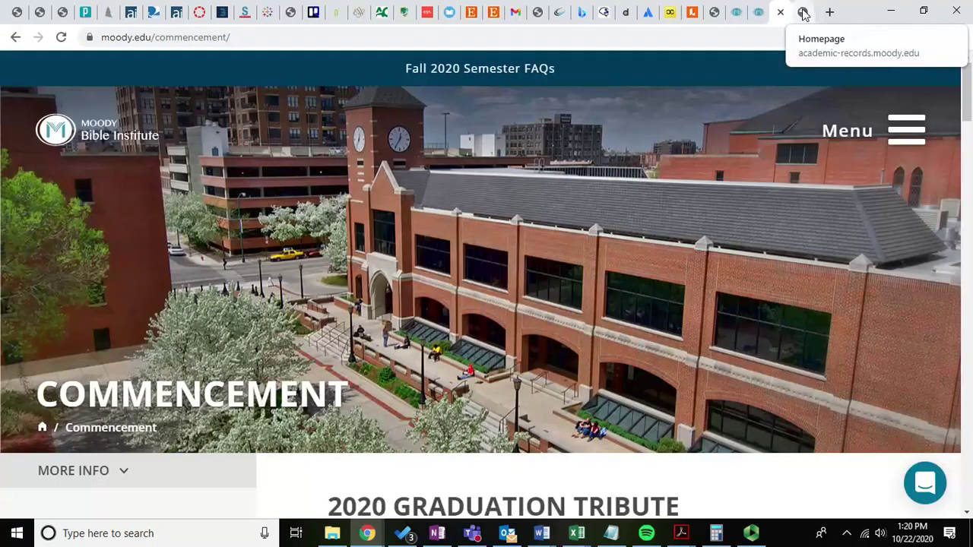
left_click(804, 13)
- Look over the Academic Records homepage's announcements and side navigation, and open its Commencement 2020 FAQ page
scroll(398, 266, "down", 1)
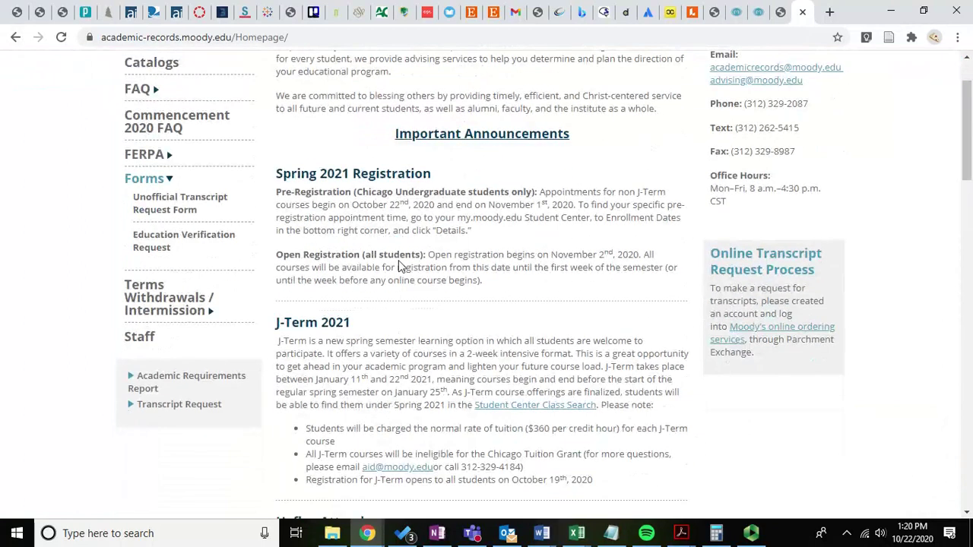
scroll(398, 264, "down", 2)
scroll(400, 266, "up", 3)
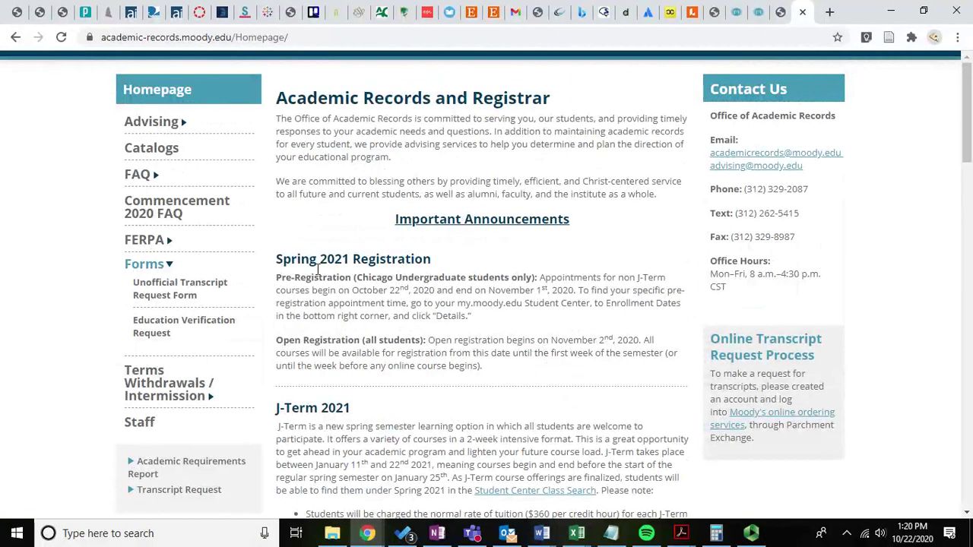
scroll(318, 270, "down", 1)
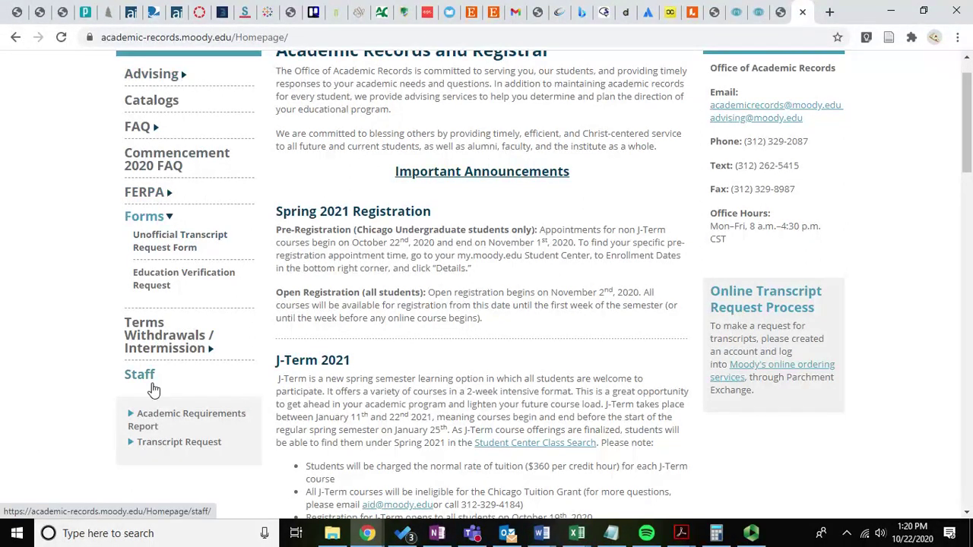
left_click(129, 171)
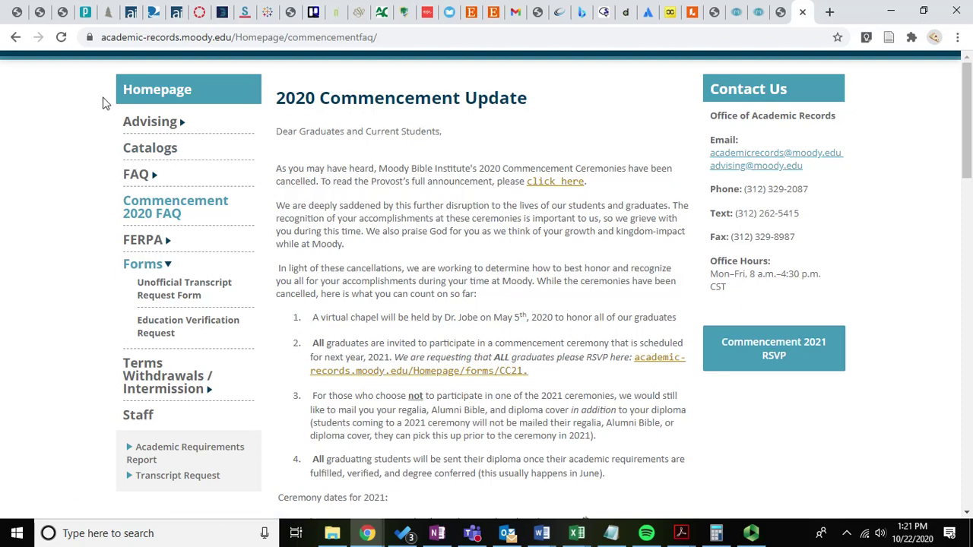
- Switch to the Episerver CMS tab and check the publishing options of the Education Home page
left_click(424, 14)
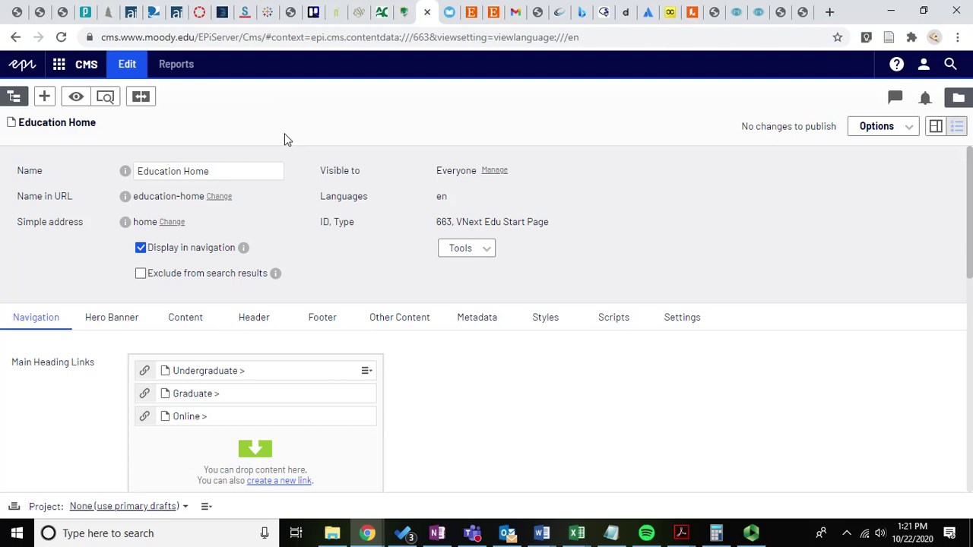
left_click(868, 128)
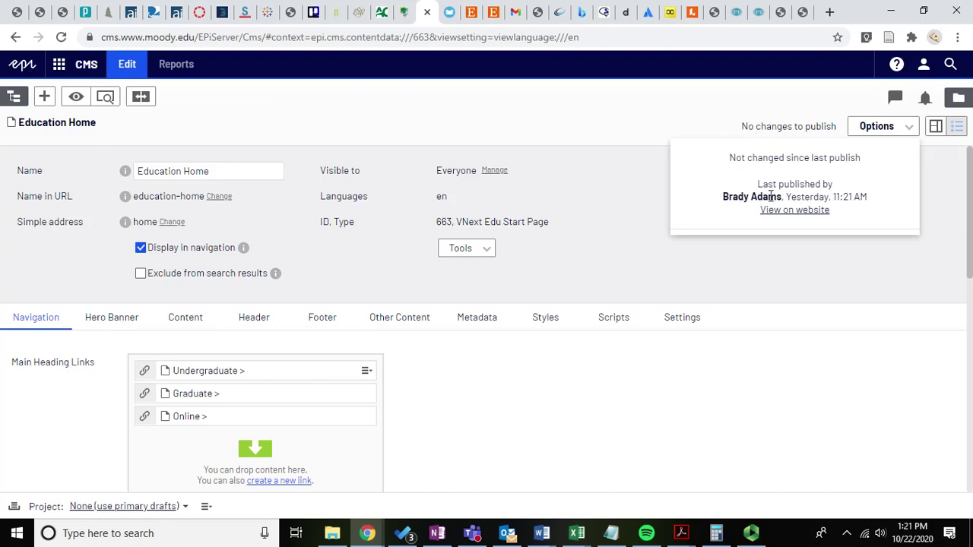
left_click(419, 122)
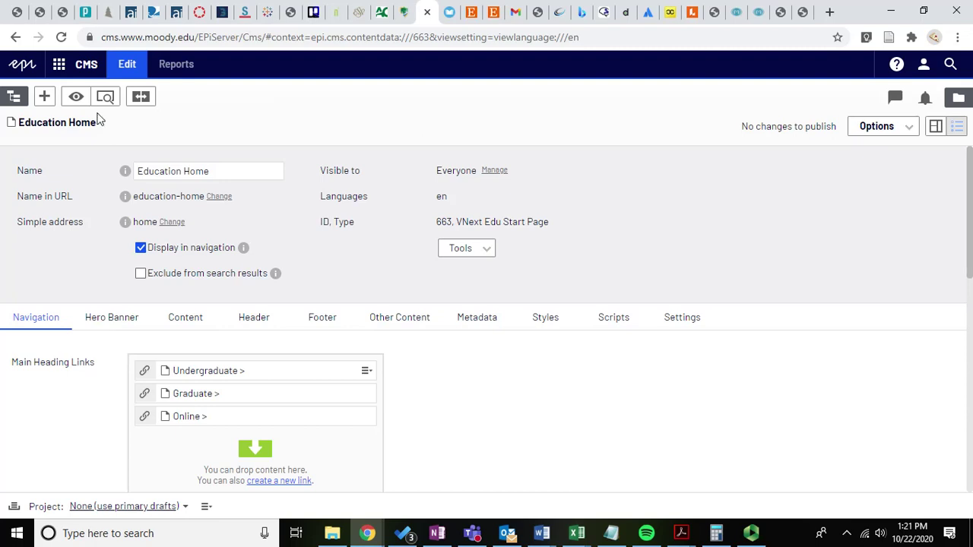
- Show the CMS page tree and examine the pages listed under Education Home down to Library Home
left_click(13, 100)
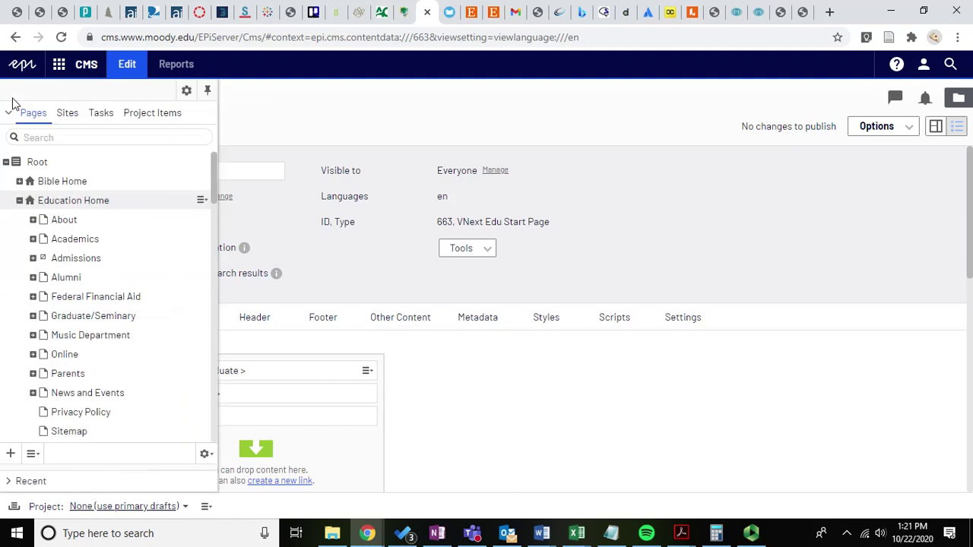
scroll(96, 234, "down", 5)
scroll(99, 236, "down", 6)
scroll(99, 236, "up", 11)
scroll(76, 278, "down", 5)
scroll(76, 278, "down", 5)
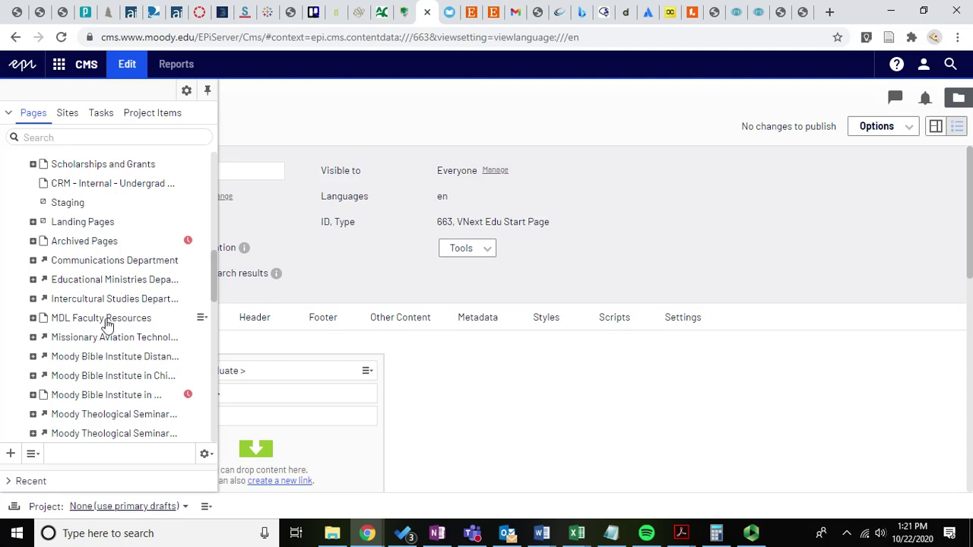
scroll(106, 325, "down", 5)
scroll(106, 325, "up", 1)
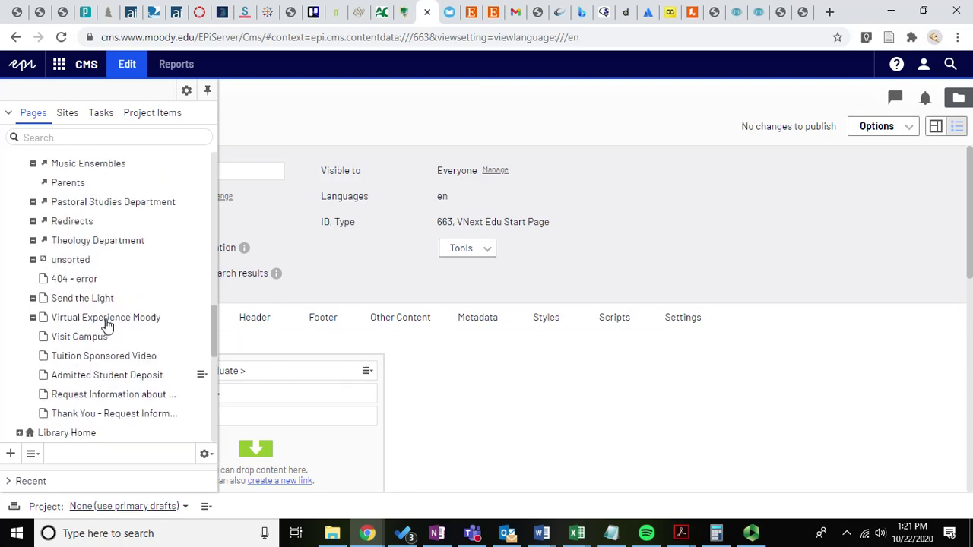
scroll(97, 272, "up", 3)
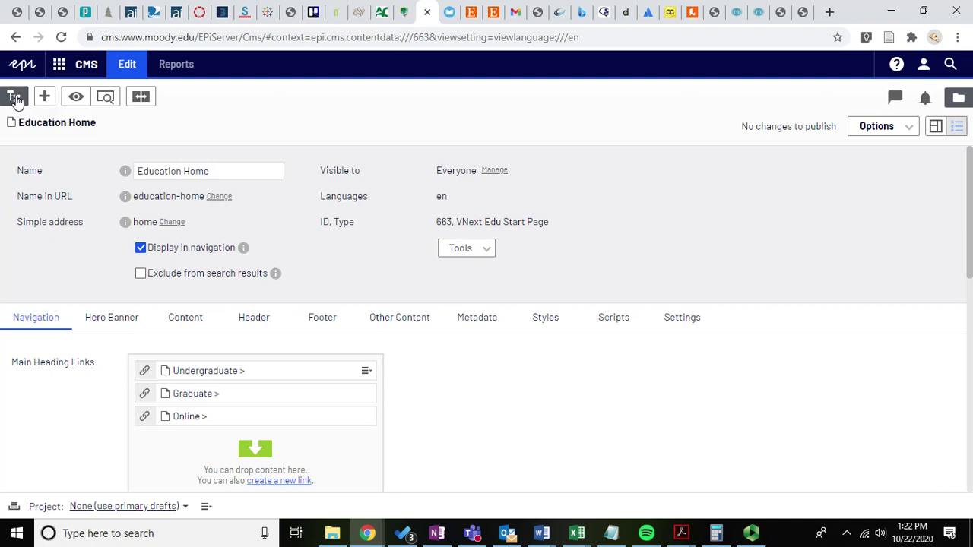
- Reopen the page tree and review the Education Home subpages again, from the department redirects back up to the root
left_click(16, 97)
left_click(354, 108)
left_click(14, 97)
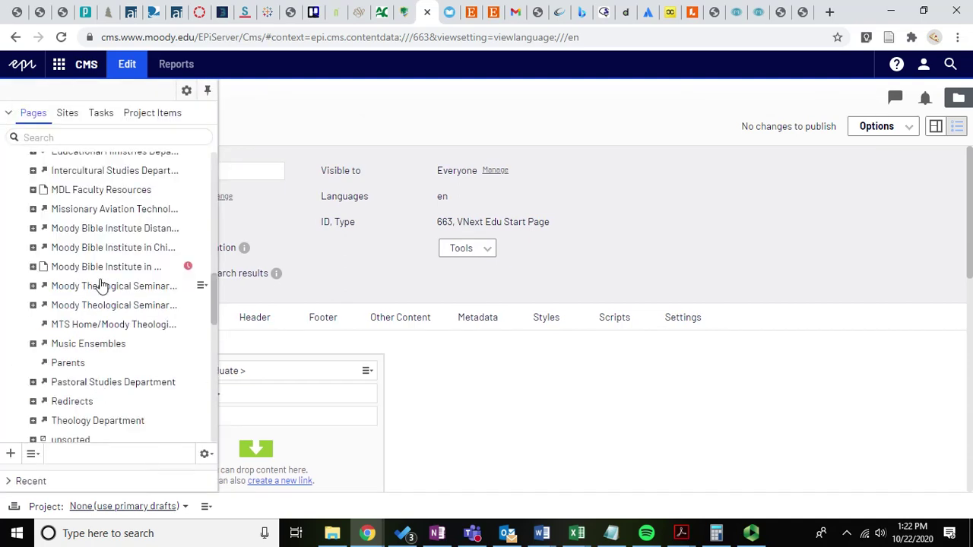
scroll(98, 284, "down", 1)
scroll(102, 283, "down", 3)
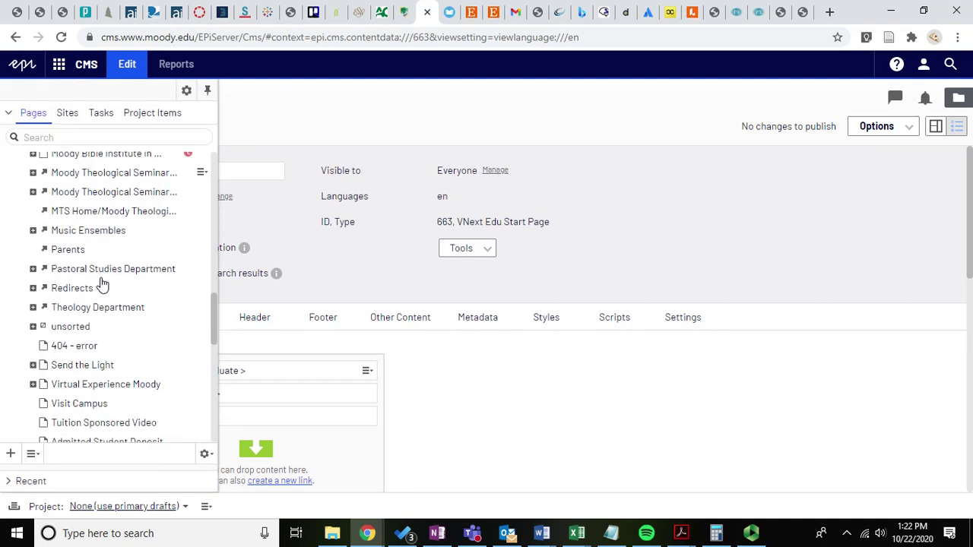
scroll(103, 283, "up", 3)
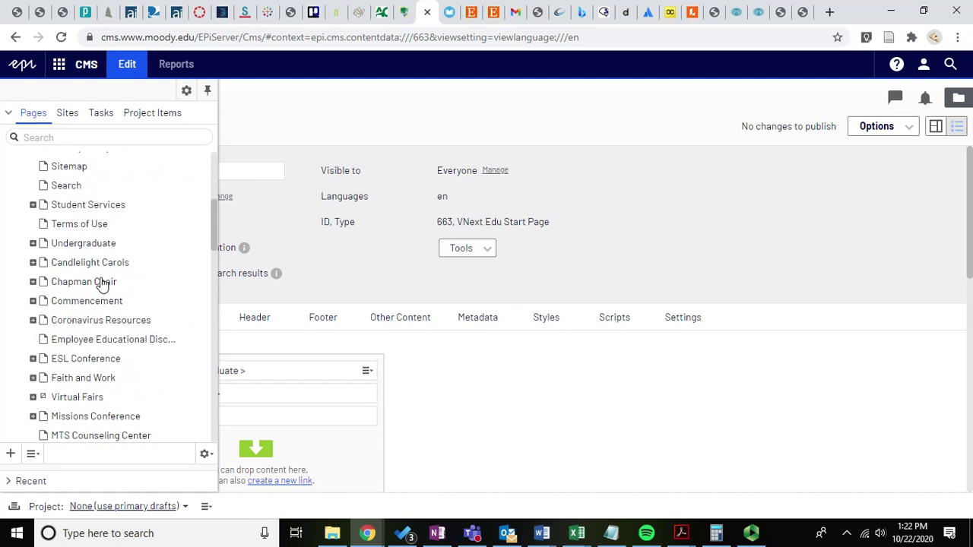
scroll(103, 283, "down", 1)
scroll(103, 284, "up", 4)
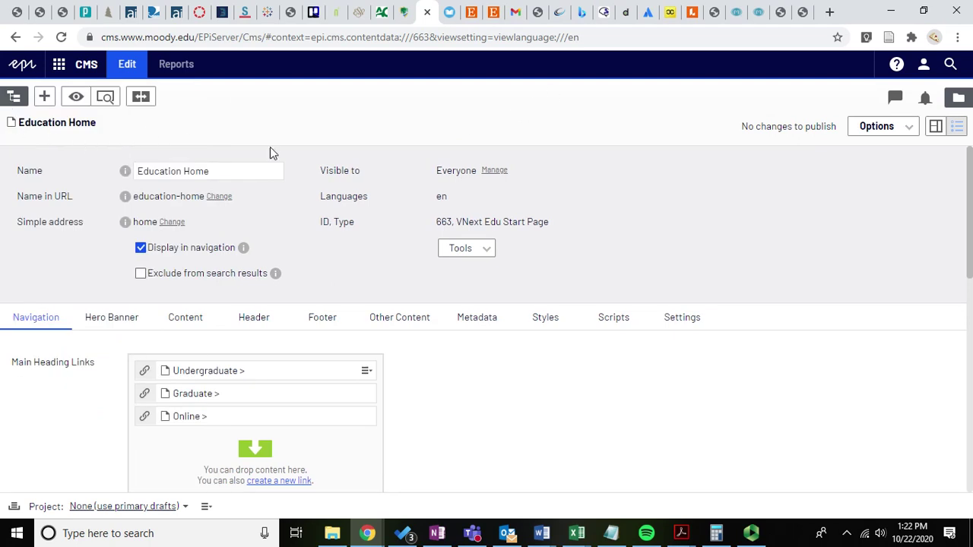
- Demonstrate showing and hiding the page tree, leaving it open with Education Home expanded
left_click(19, 103)
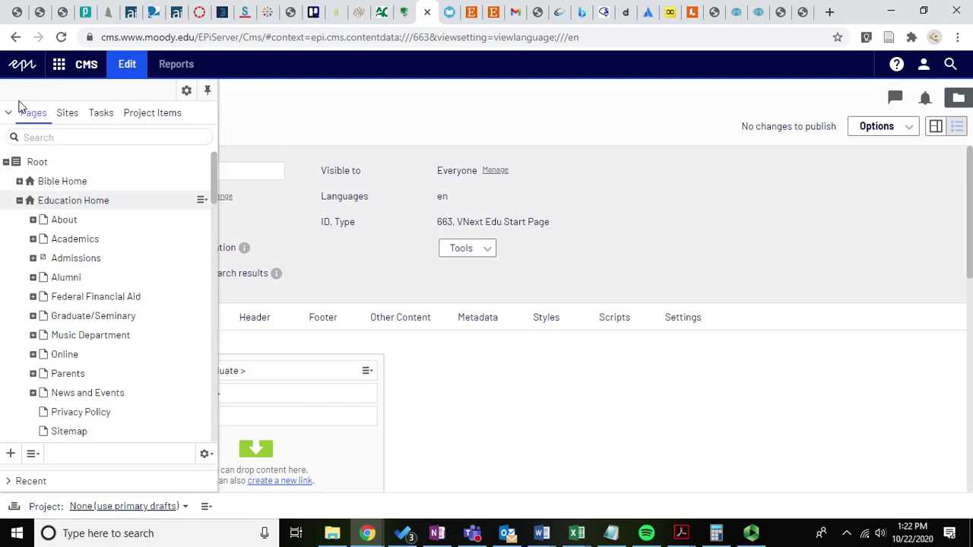
left_click(358, 124)
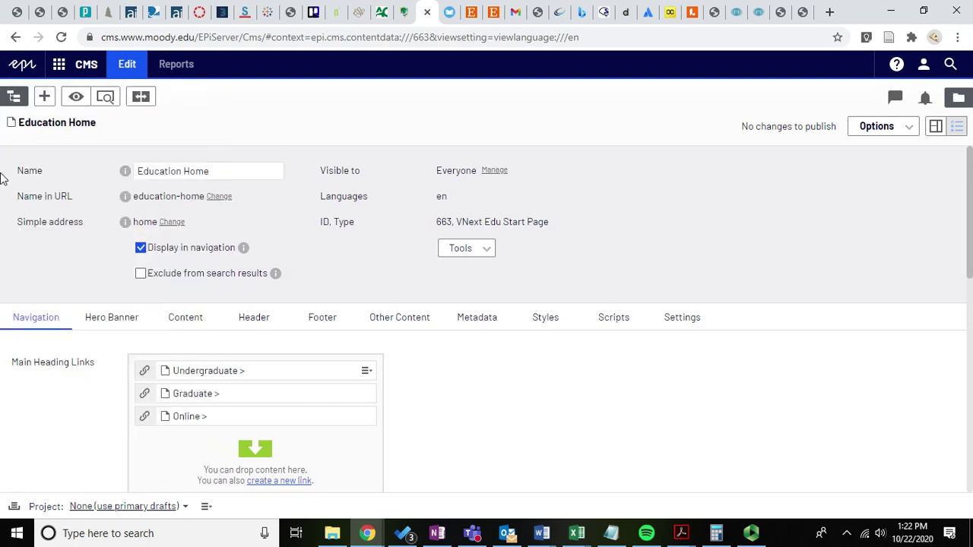
left_click(14, 99)
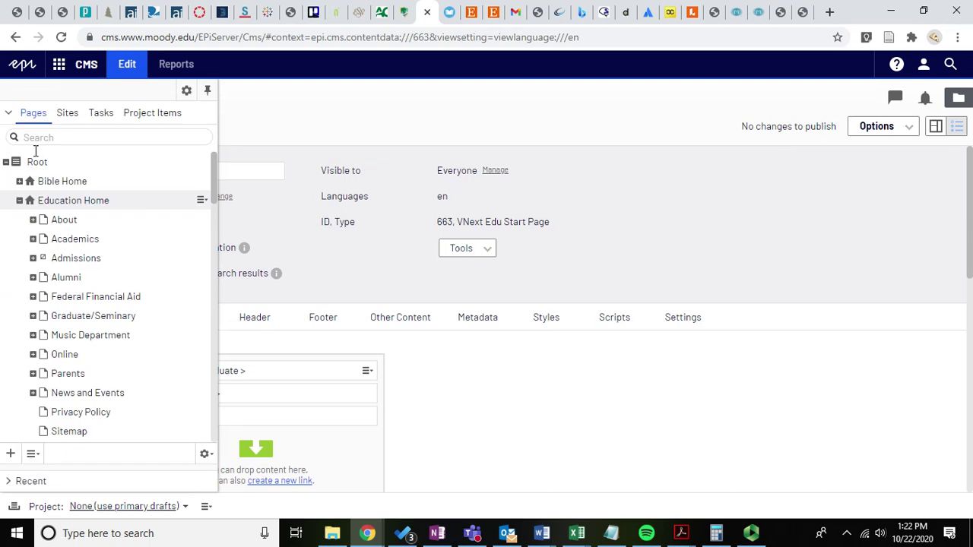
- Skim the Education Home subpages down to the 404 - error page and collapse the Education Home branch
scroll(95, 258, "down", 5)
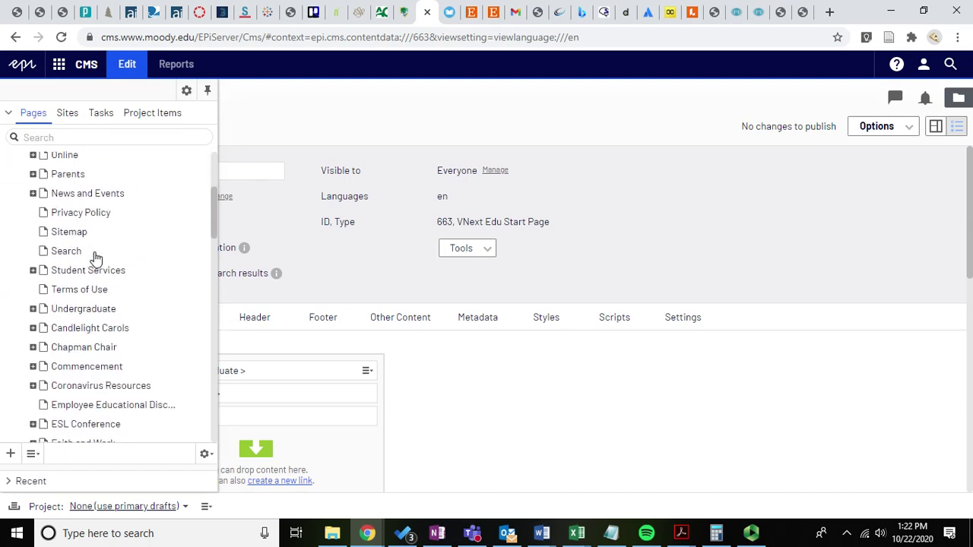
scroll(95, 259, "down", 10)
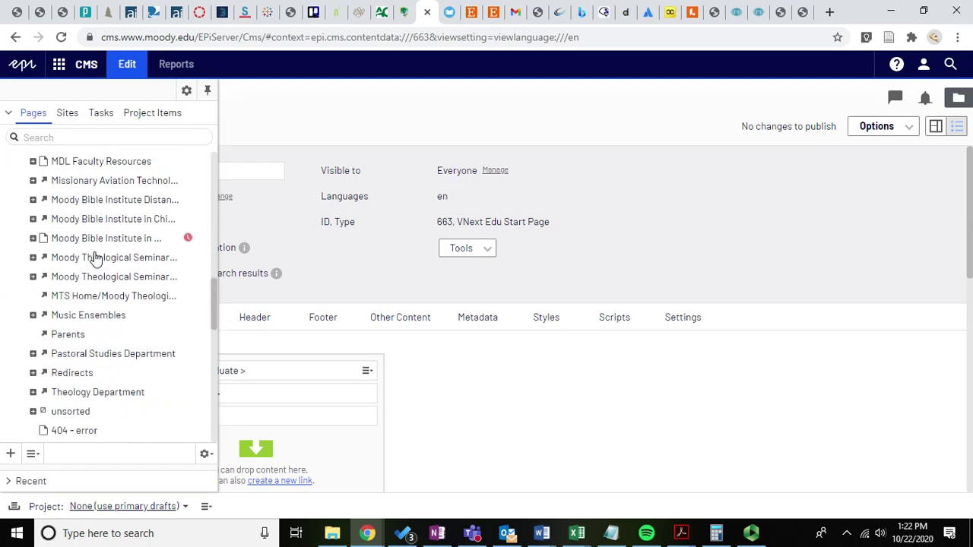
scroll(91, 255, "up", 15)
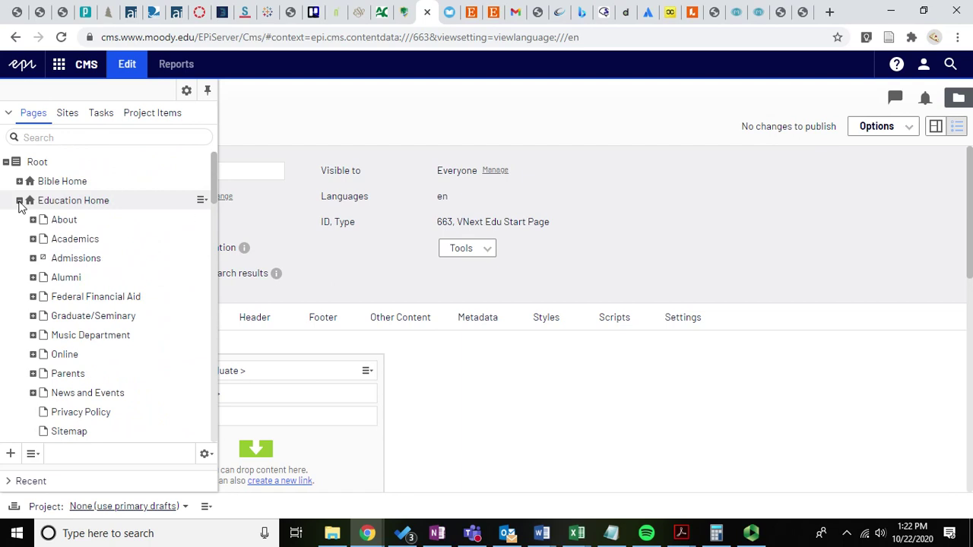
left_click(20, 201)
- Look through the home sites and portals under Root and open the Academic Records Portal page
scroll(53, 241, "down", 1)
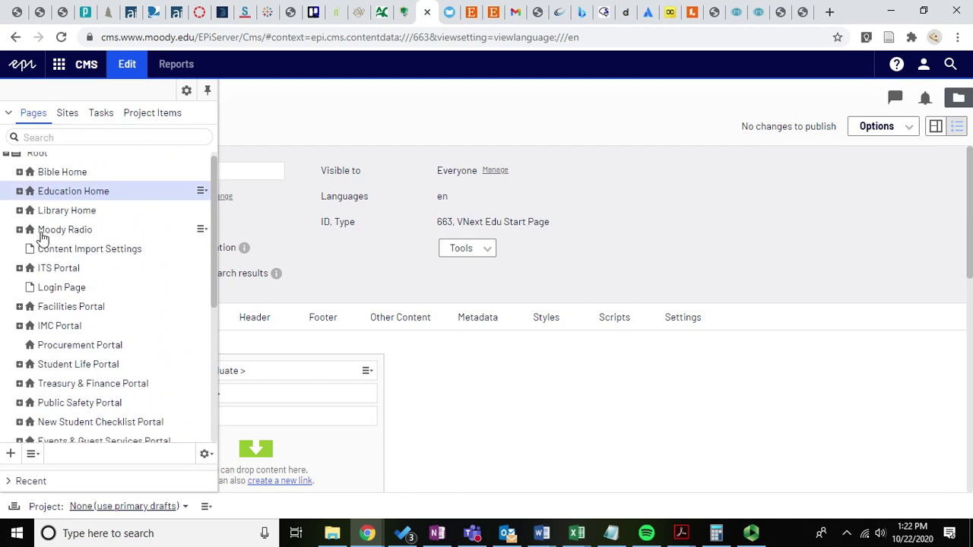
scroll(61, 272, "down", 2)
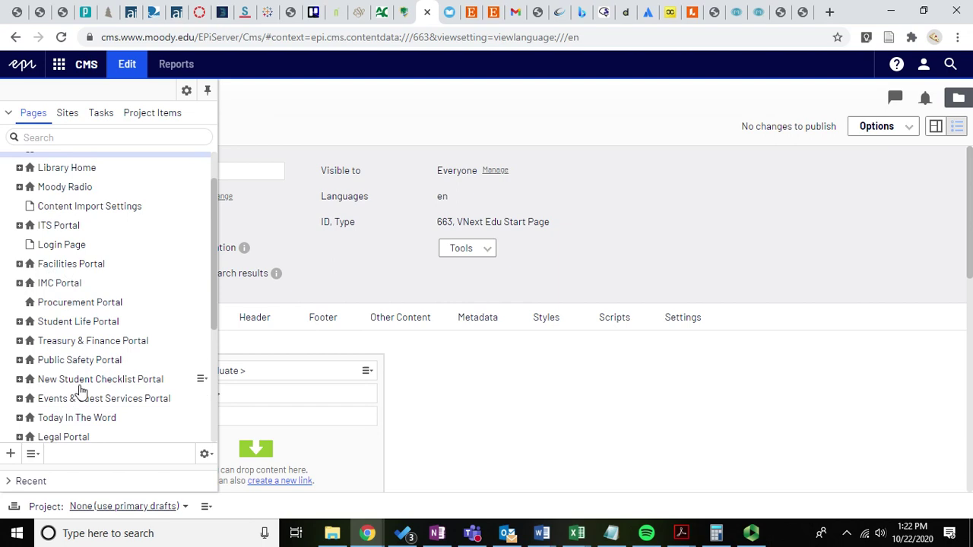
scroll(80, 387, "down", 1)
scroll(82, 386, "down", 5)
scroll(82, 386, "up", 2)
scroll(82, 386, "up", 1)
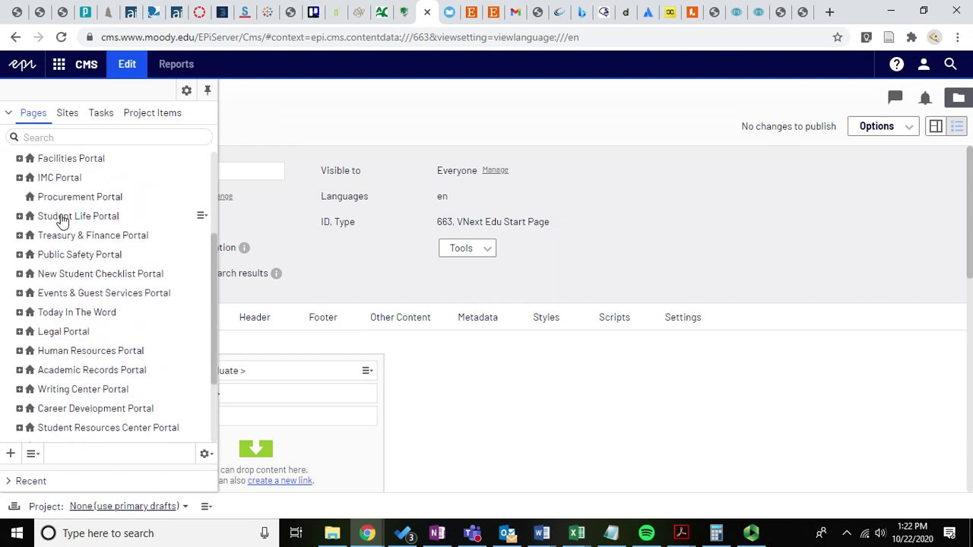
left_click(117, 374)
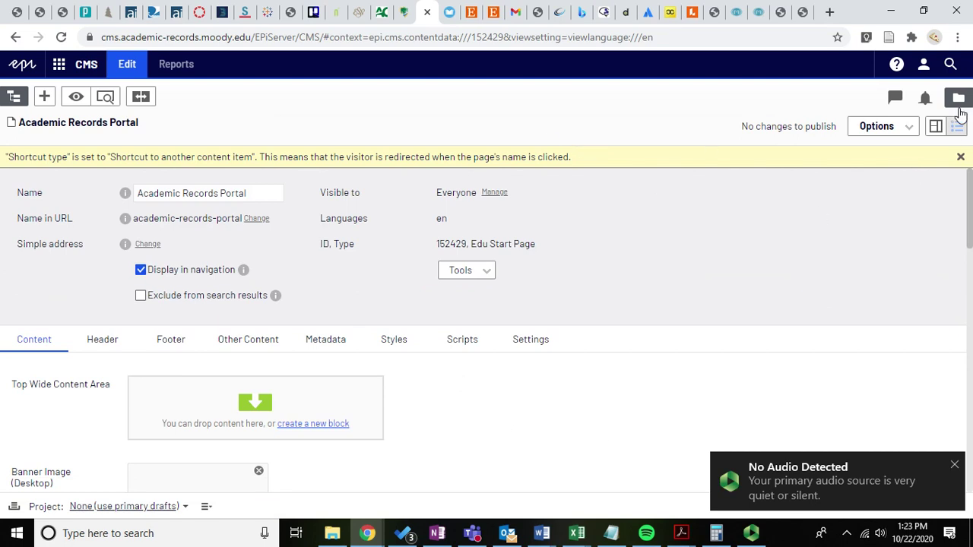
- Switch the Academic Records Portal page to on-page editing view and look over its content areas
left_click(937, 128)
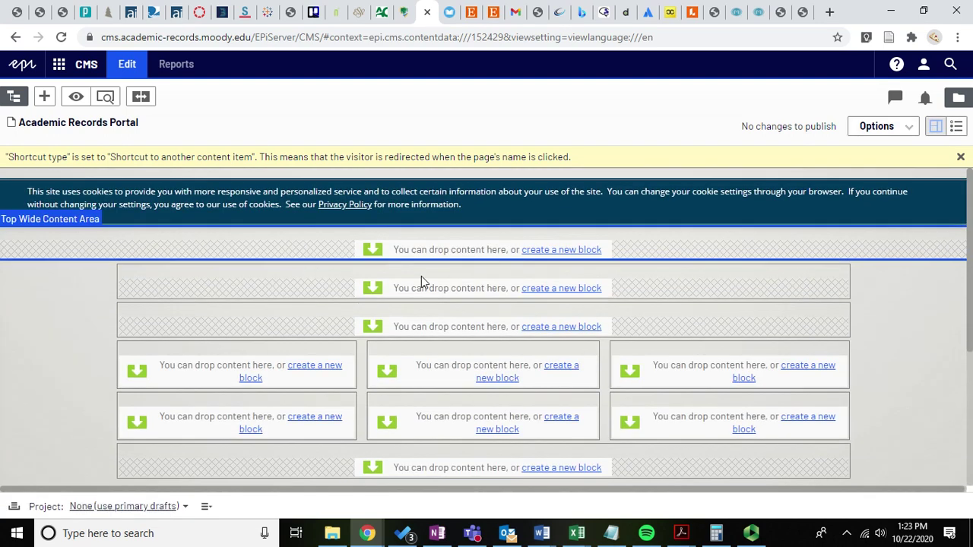
scroll(380, 304, "down", 3)
scroll(231, 258, "up", 3)
- Open the Homepage under Academic Records Portal from the page tree and look through its content
left_click(13, 97)
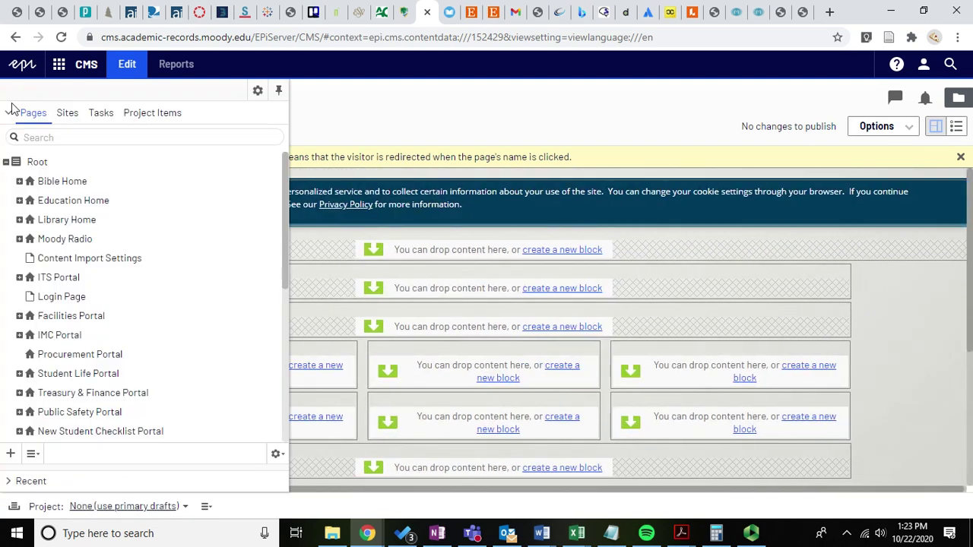
left_click(75, 341)
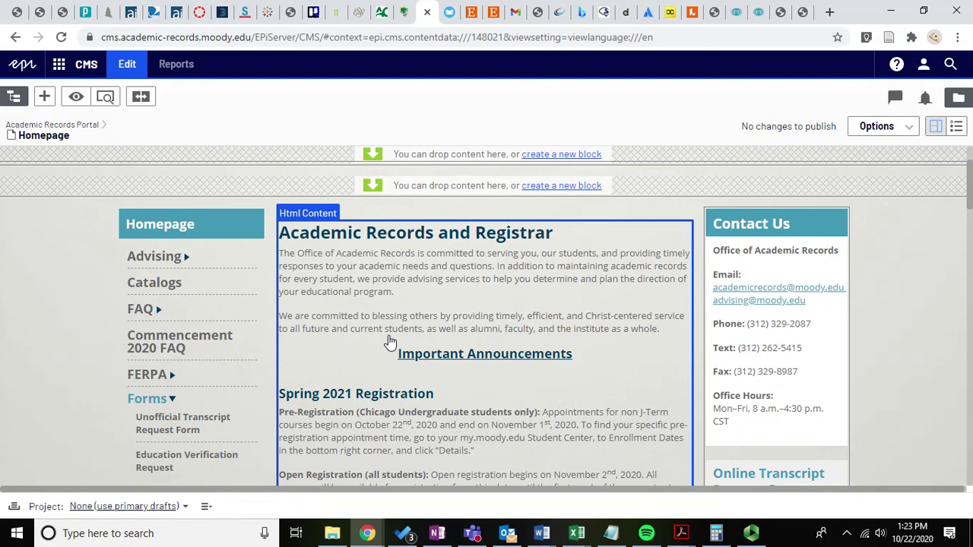
scroll(390, 342, "down", 8)
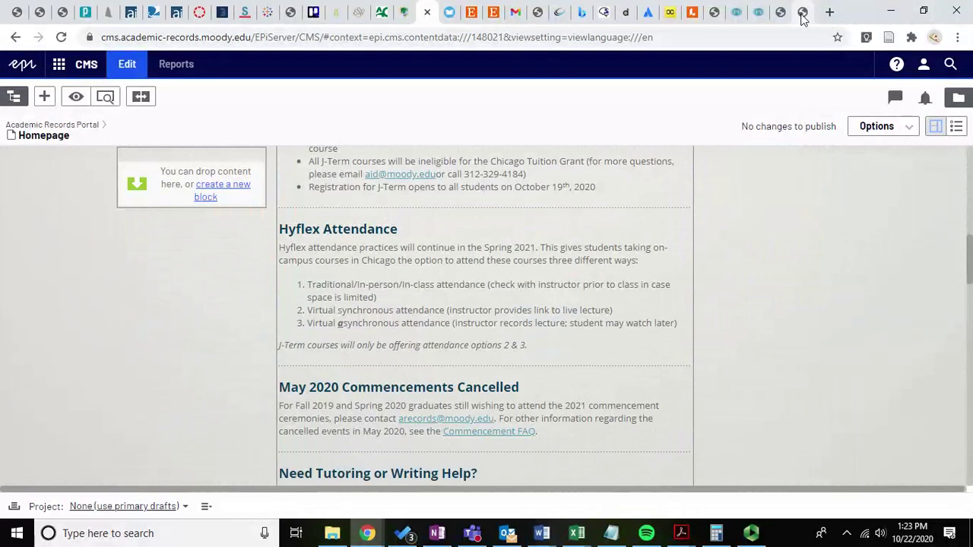
- Switch to the public Academic Records site and go back from the commencement FAQ to its Homepage
left_click(802, 15)
scroll(506, 372, "down", 10)
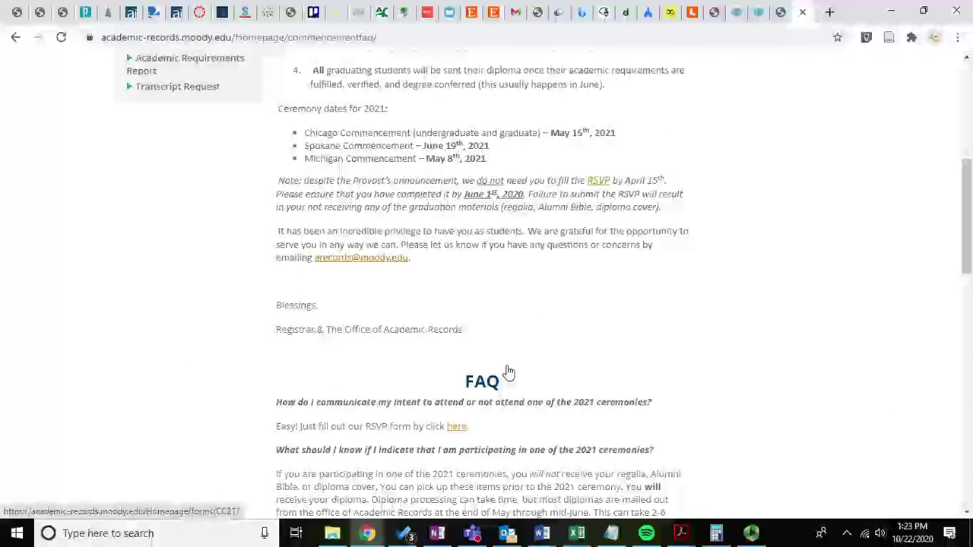
key("alt+Left")
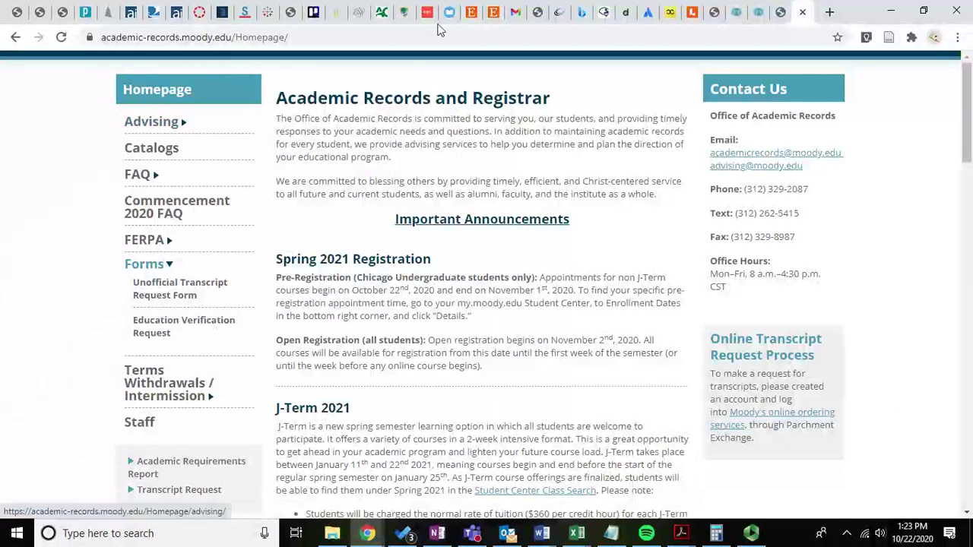
- Compare the CMS Homepage and its place in the page tree with the public Academic Records Homepage, ending in the CMS
left_click(428, 13)
scroll(138, 307, "up", 1)
scroll(138, 303, "up", 4)
left_click(15, 97)
scroll(102, 277, "down", 2)
left_click(821, 7)
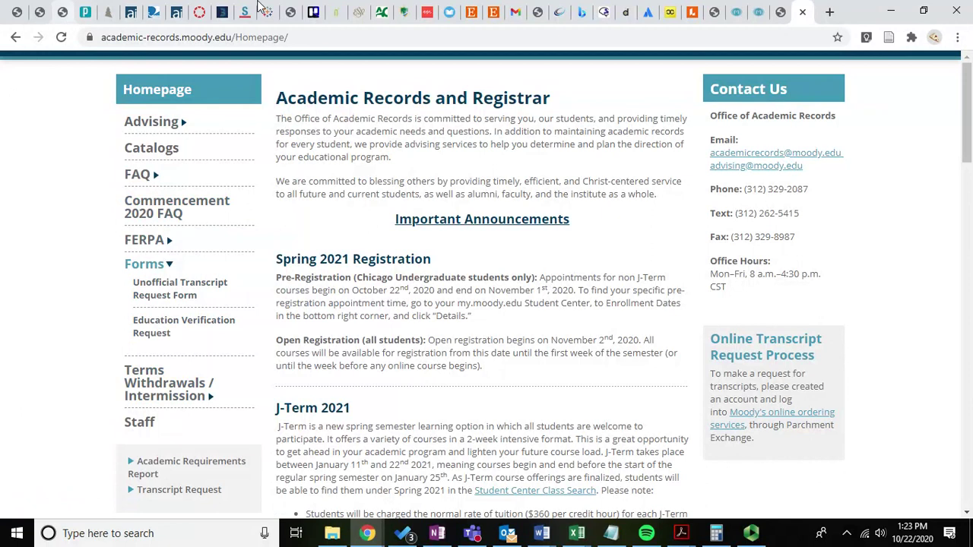
left_click(427, 12)
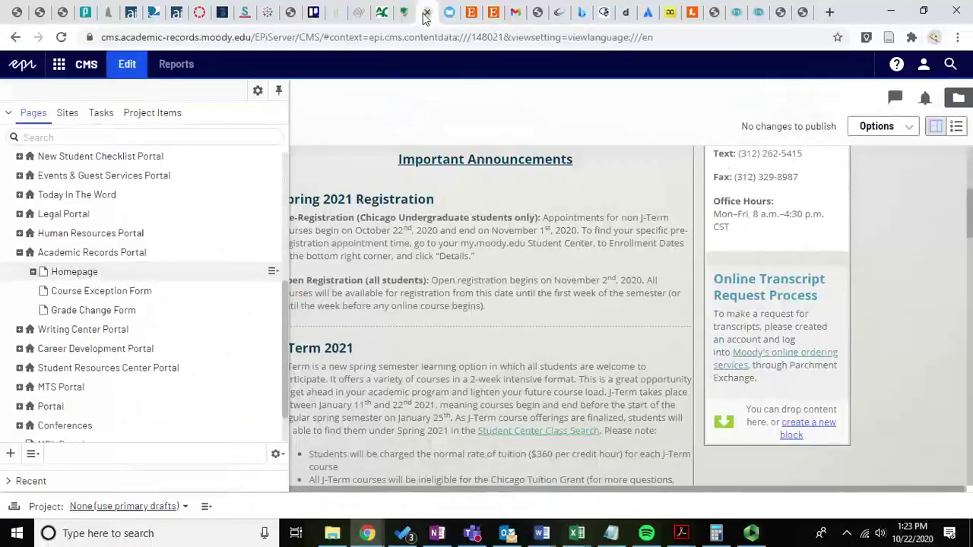
- Expand Homepage under Academic Records Portal and examine its subpages from Advising to Staff
left_click(33, 273)
scroll(86, 230, "down", 1)
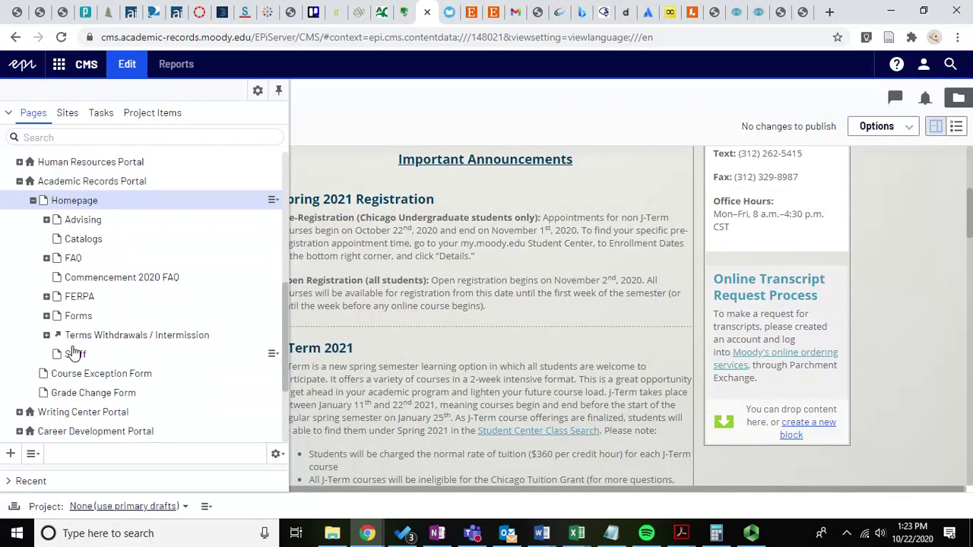
scroll(92, 190, "up", 1)
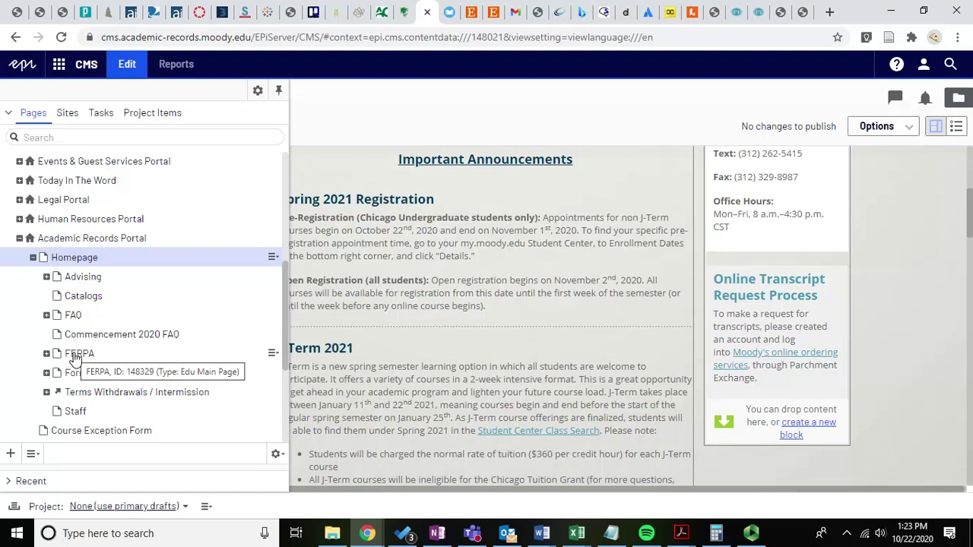
- Expand Education Home in the page tree and continue the session from the timeout warning
scroll(95, 311, "up", 5)
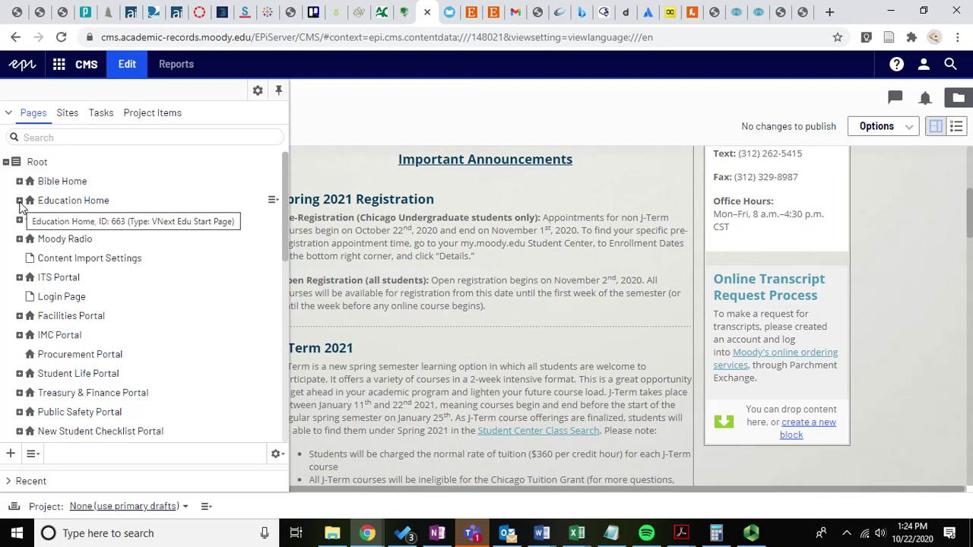
left_click(19, 201)
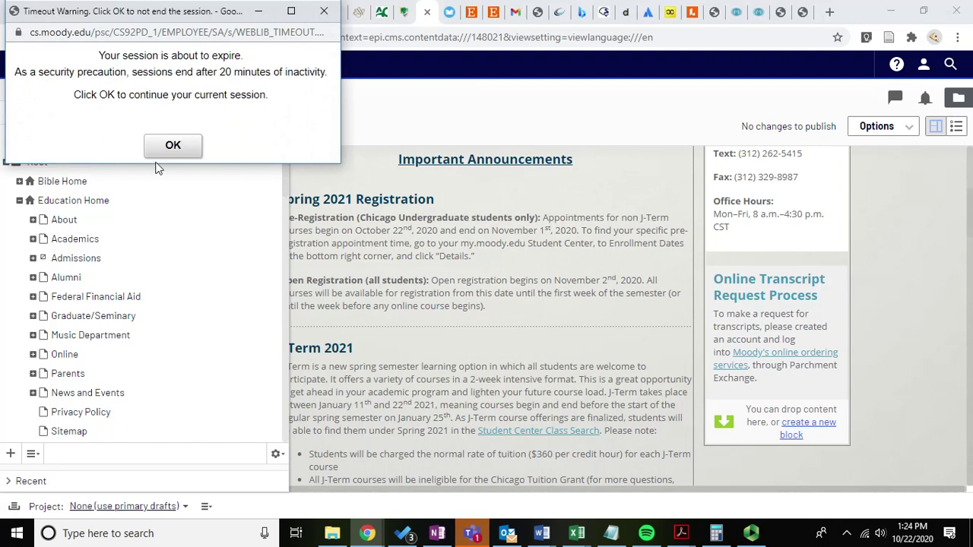
left_click(170, 147)
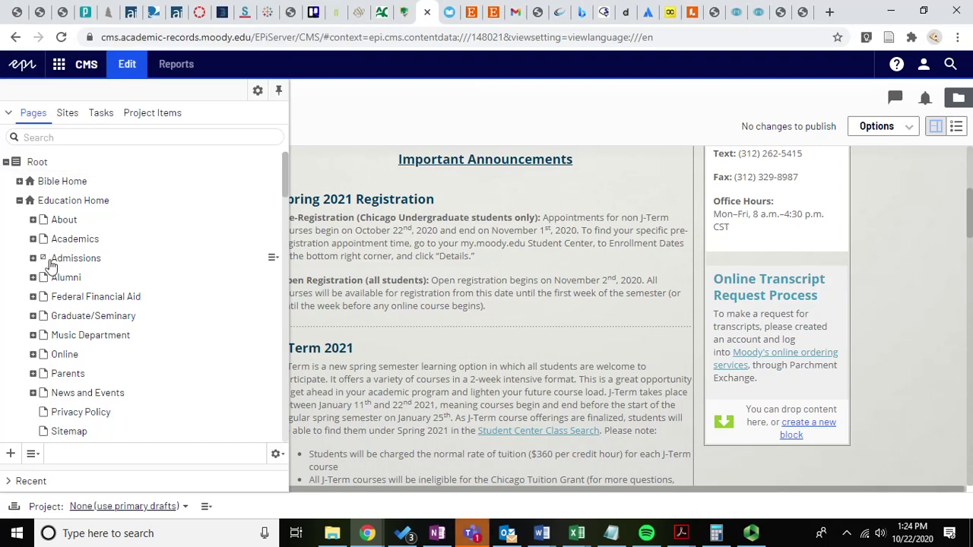
- Examine the list of pages under Education Home, going down the tree and back up to Academics
scroll(20, 289, "down", 2)
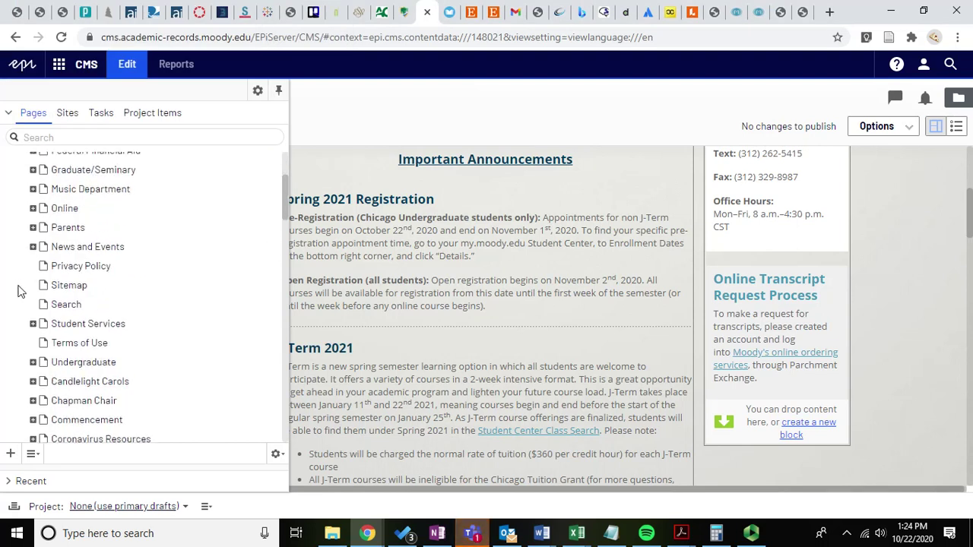
scroll(18, 293, "down", 2)
scroll(12, 324, "down", 1)
scroll(13, 325, "down", 2)
scroll(12, 325, "down", 1)
scroll(12, 325, "down", 2)
scroll(11, 325, "up", 5)
scroll(11, 324, "up", 2)
scroll(11, 325, "down", 1)
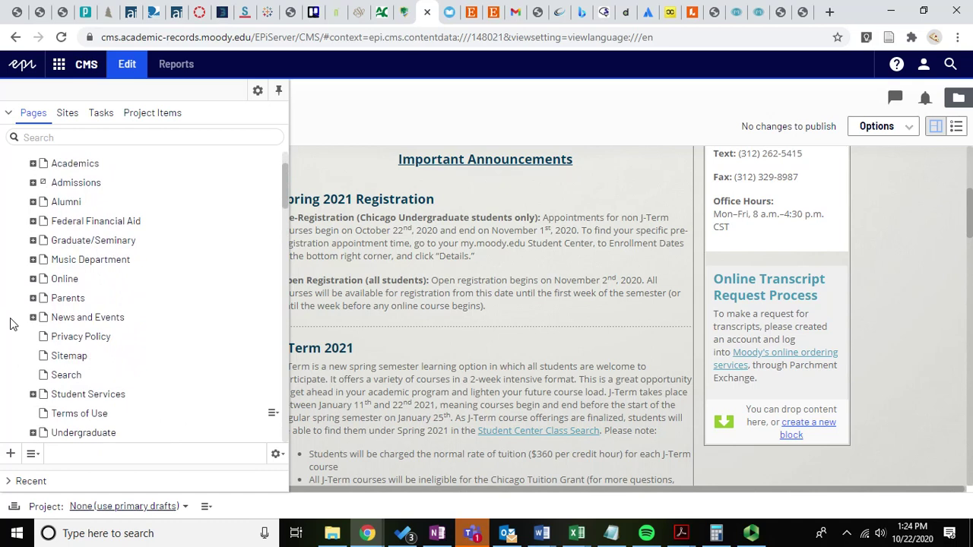
- Expand Academics under Education Home and examine its subpages from Find Your Major Quiz to Apply
scroll(11, 285, "up", 1)
left_click(33, 215)
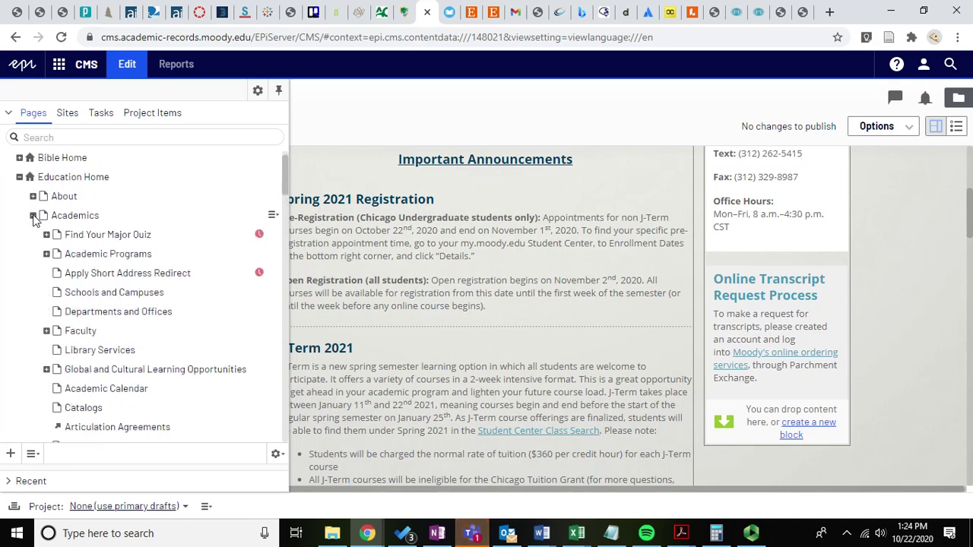
scroll(26, 244, "down", 1)
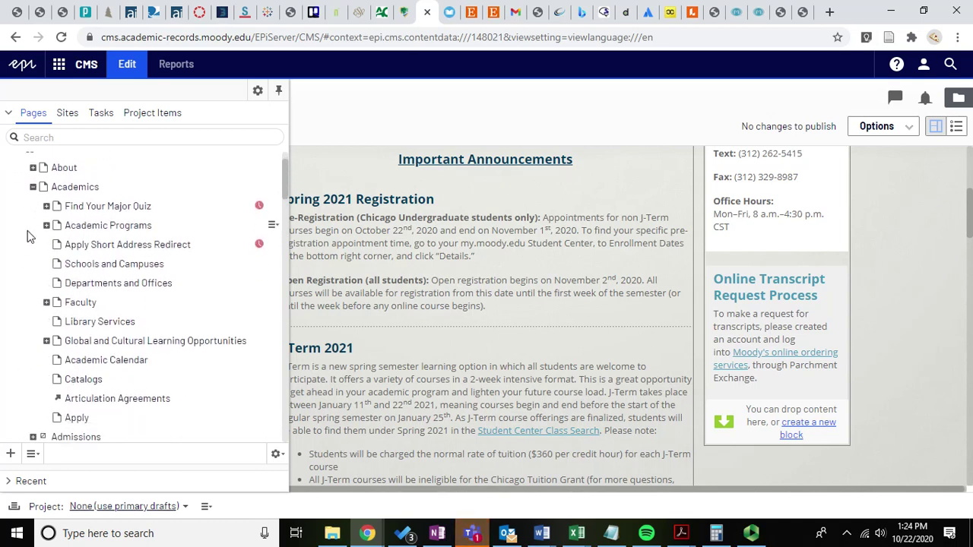
scroll(26, 245, "up", 2)
scroll(22, 288, "down", 4)
scroll(22, 246, "up", 1)
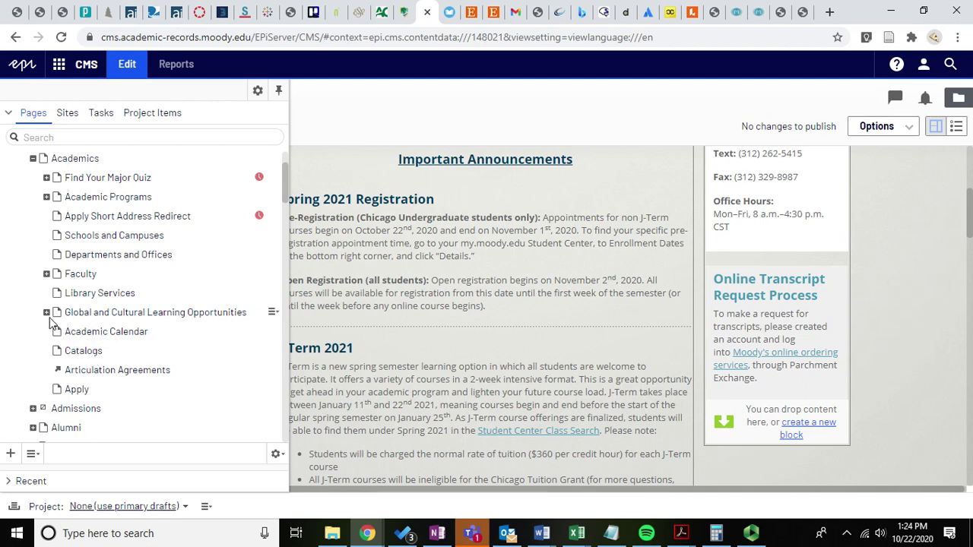
scroll(34, 284, "up", 2)
scroll(33, 285, "up", 1)
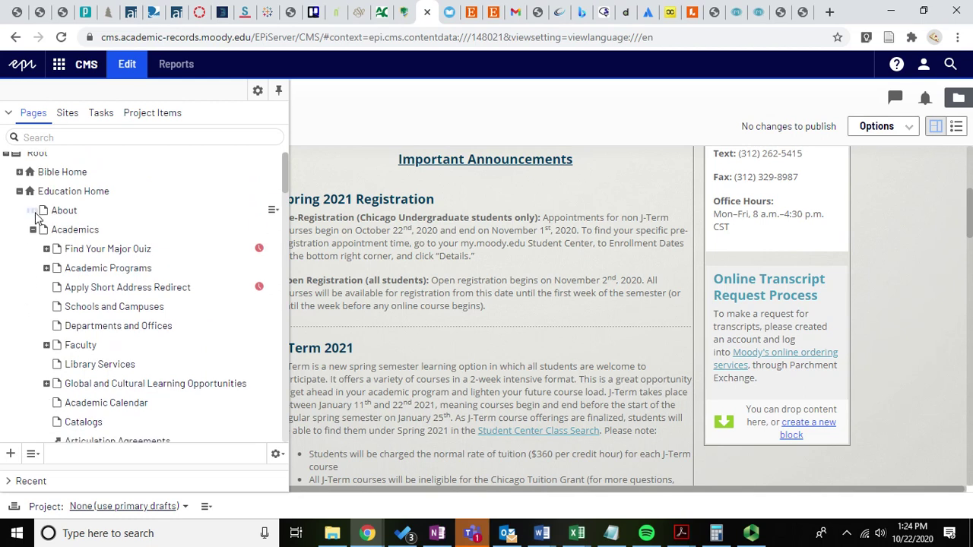
- Briefly expand and collapse the About page, and collapse the Academics branch
left_click(32, 210)
left_click(32, 211)
left_click(32, 231)
- Review the first-level Education Home pages from About down to Virtual Fairs and return to the start of the list
scroll(65, 301, "down", 3)
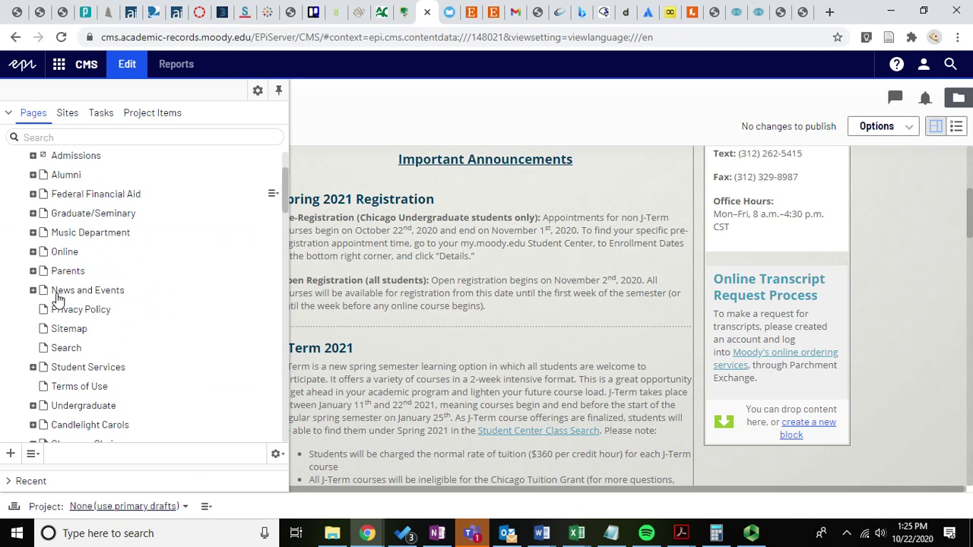
scroll(61, 297, "down", 1)
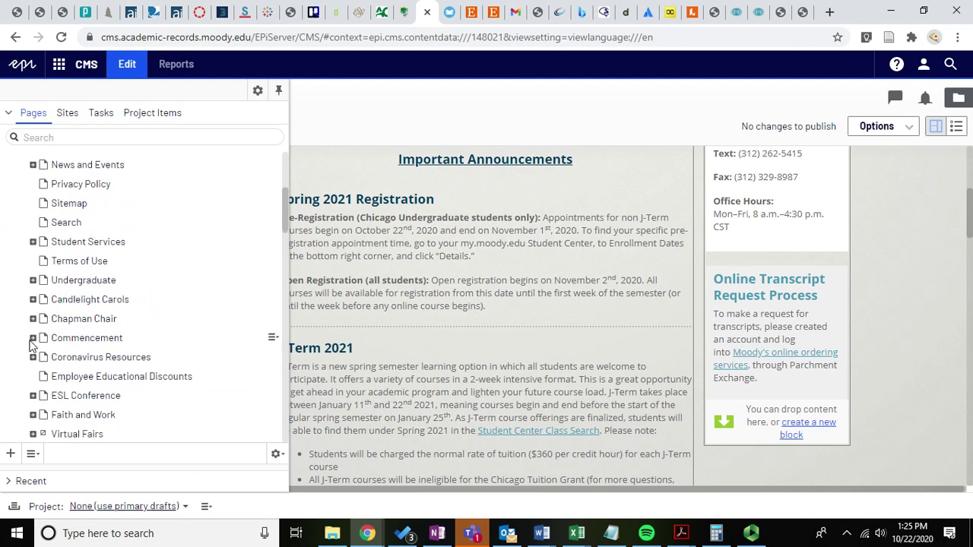
scroll(105, 329, "up", 5)
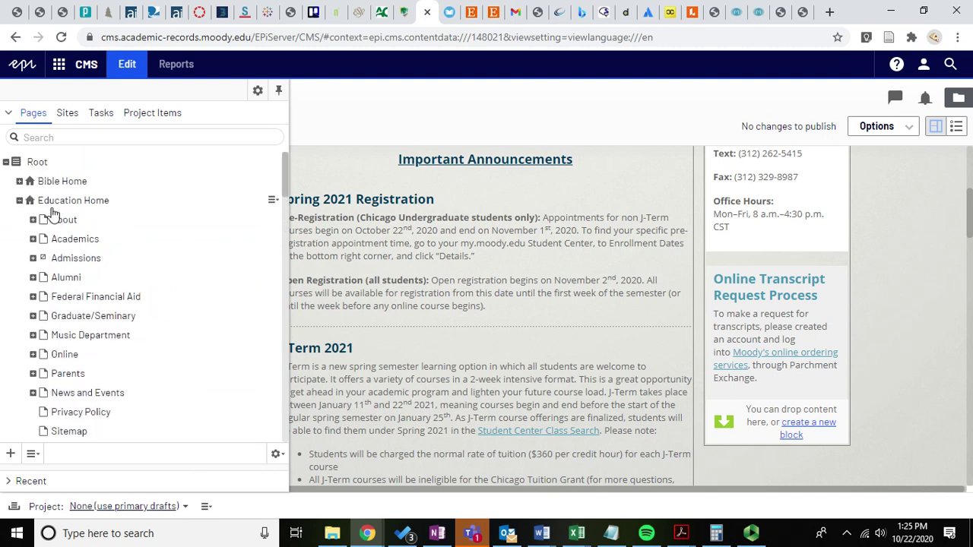
scroll(64, 228, "down", 5)
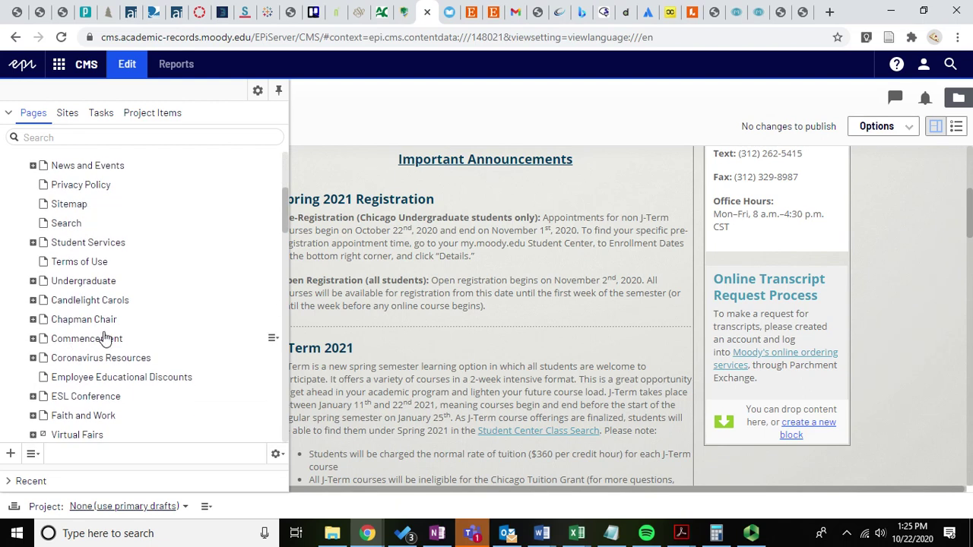
scroll(71, 235, "up", 5)
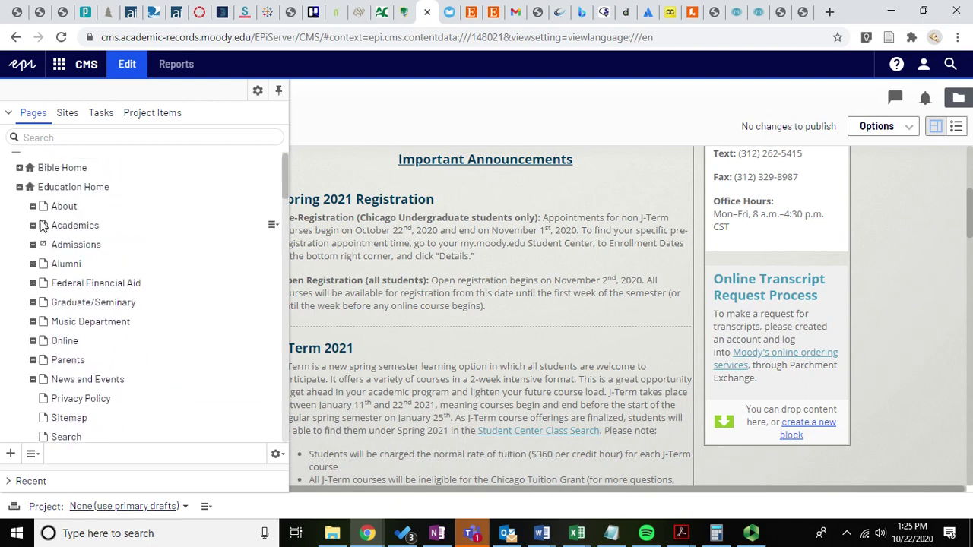
- Expand Academics again to check its subpages, including Catalogs, and collapse it
left_click(33, 225)
scroll(95, 350, "down", 1)
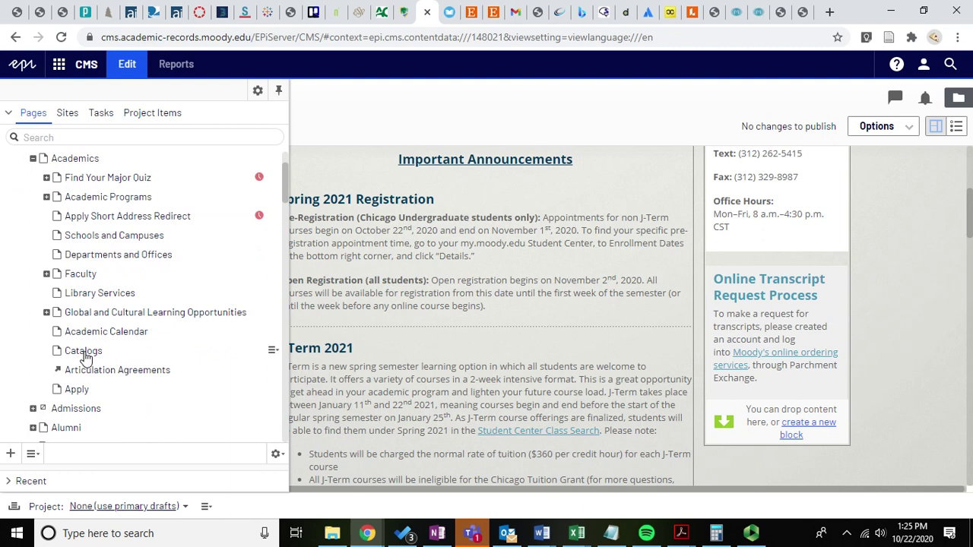
scroll(80, 327, "up", 1)
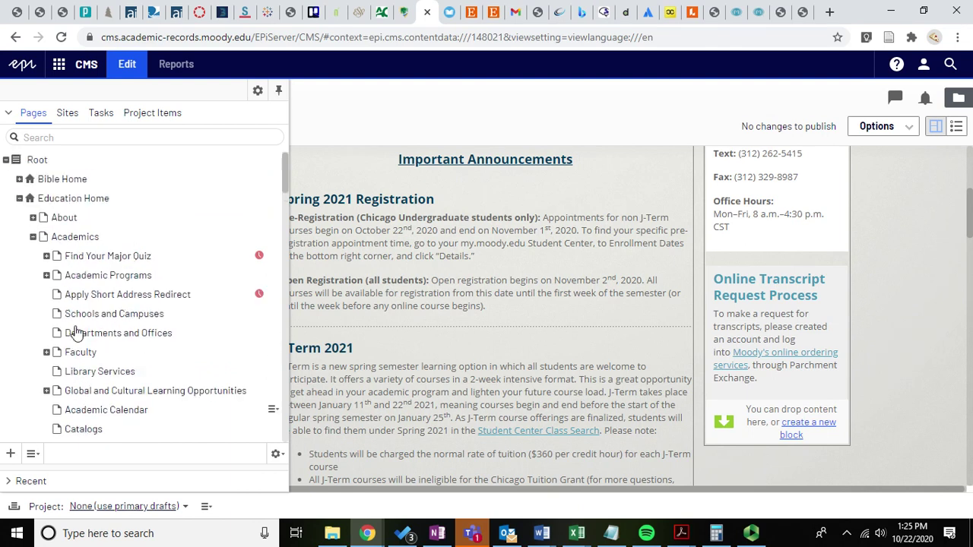
left_click(32, 239)
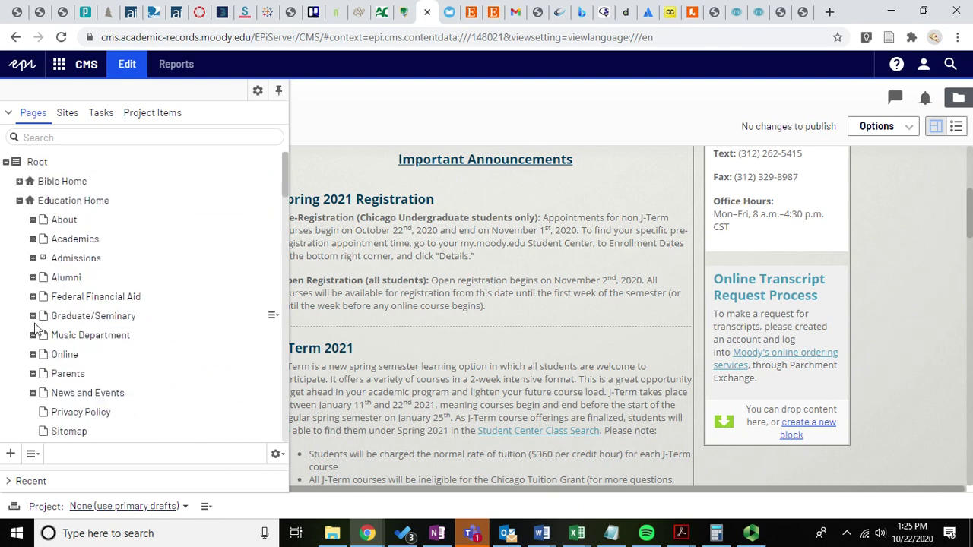
- Expand the About page under Education Home to show its subpages
scroll(35, 323, "down", 1)
scroll(35, 323, "up", 1)
left_click(33, 220)
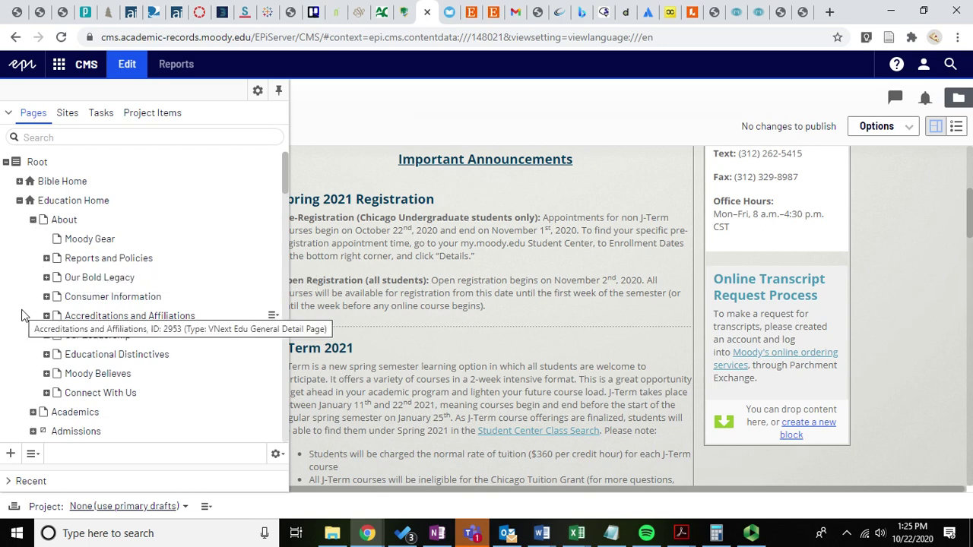
- Expand Consumer Information under the About page to check its subpages, and collapse it again
scroll(21, 315, "down", 3)
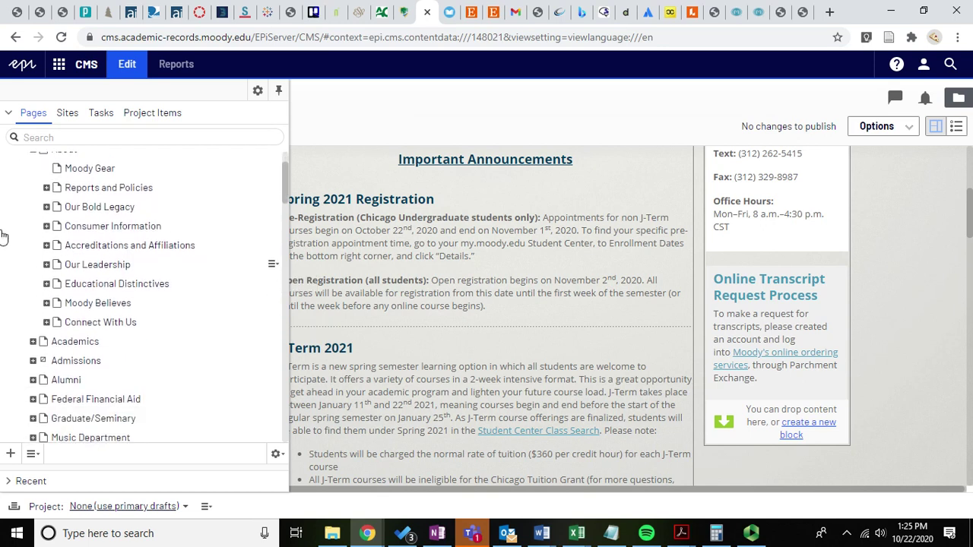
scroll(1, 206, "up", 1)
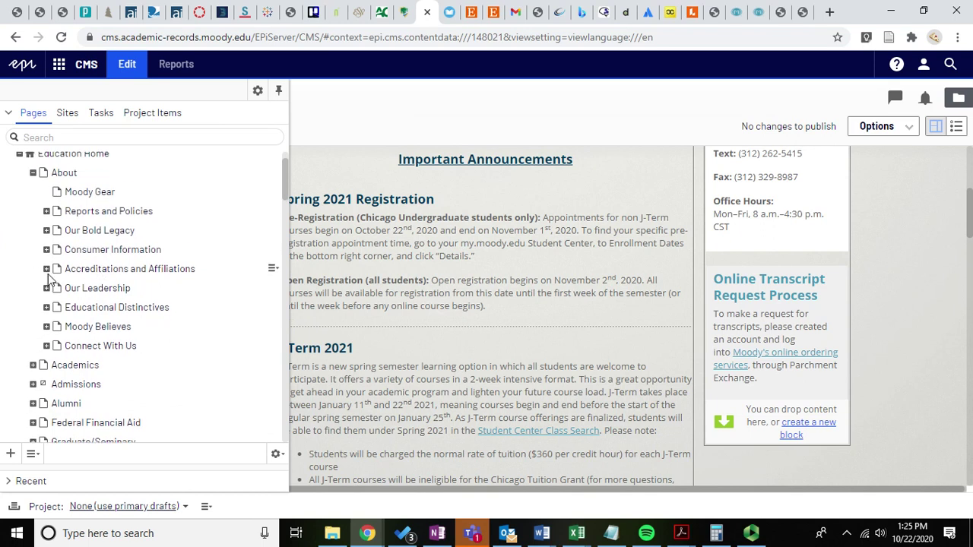
scroll(26, 212, "up", 1)
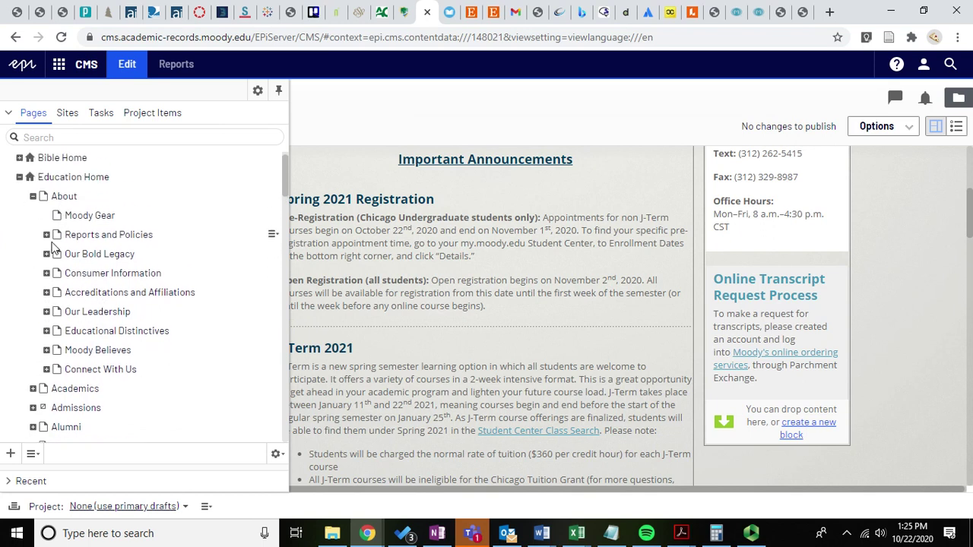
left_click(46, 273)
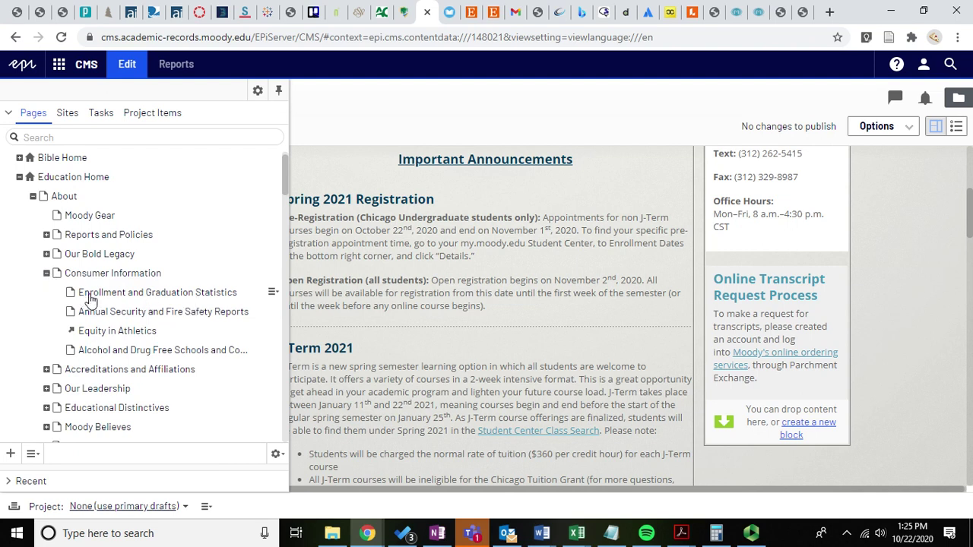
left_click(46, 274)
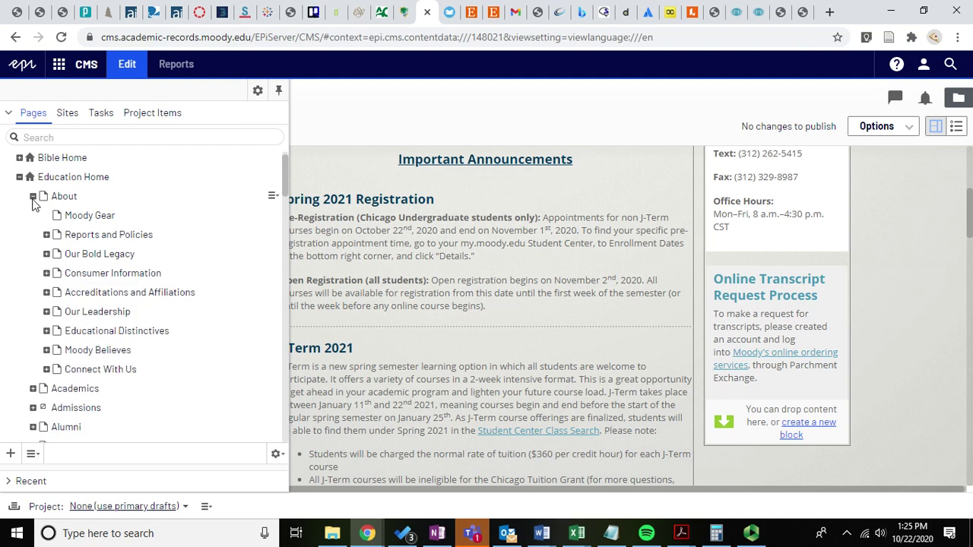
- Expand Student Services under Education Home to show its subpages, and collapse the About branch
scroll(50, 323, "down", 3)
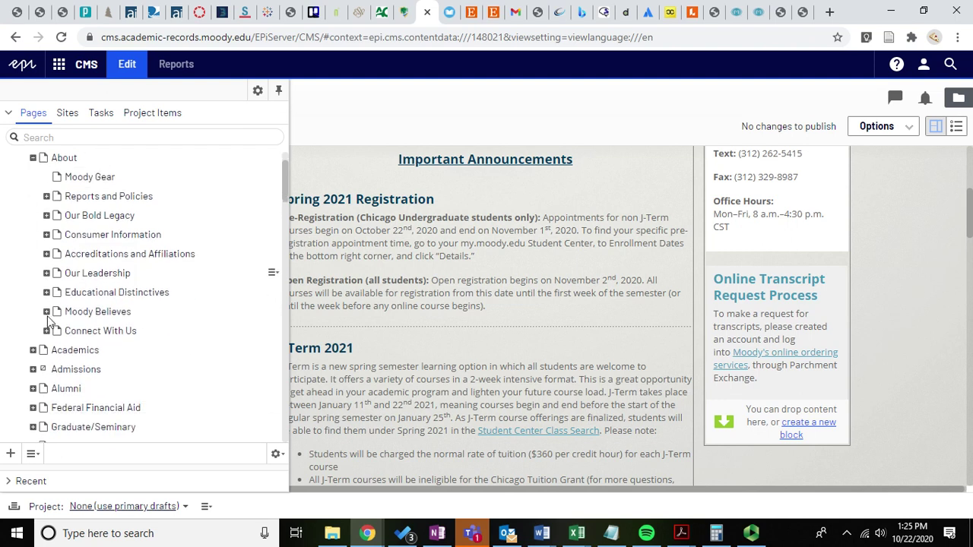
scroll(47, 322, "down", 5)
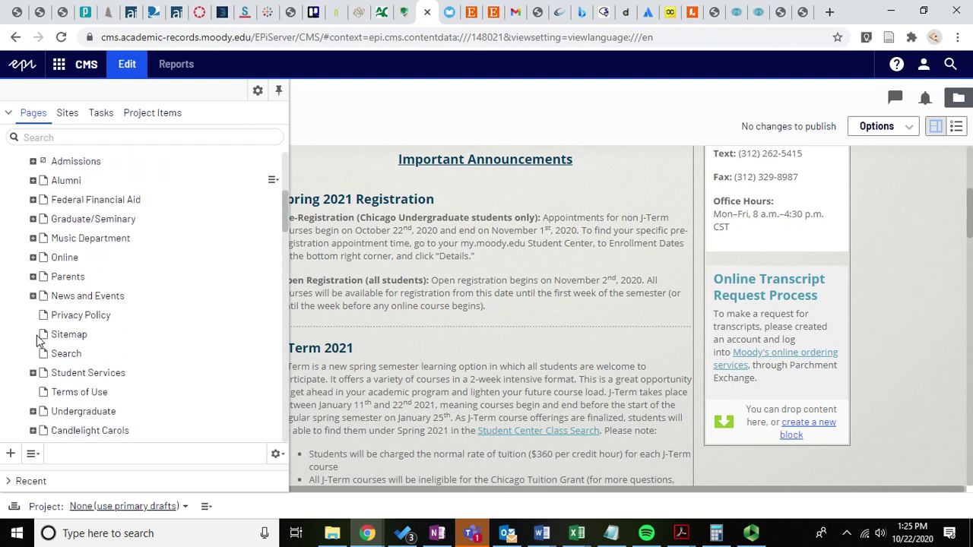
scroll(98, 293, "down", 2)
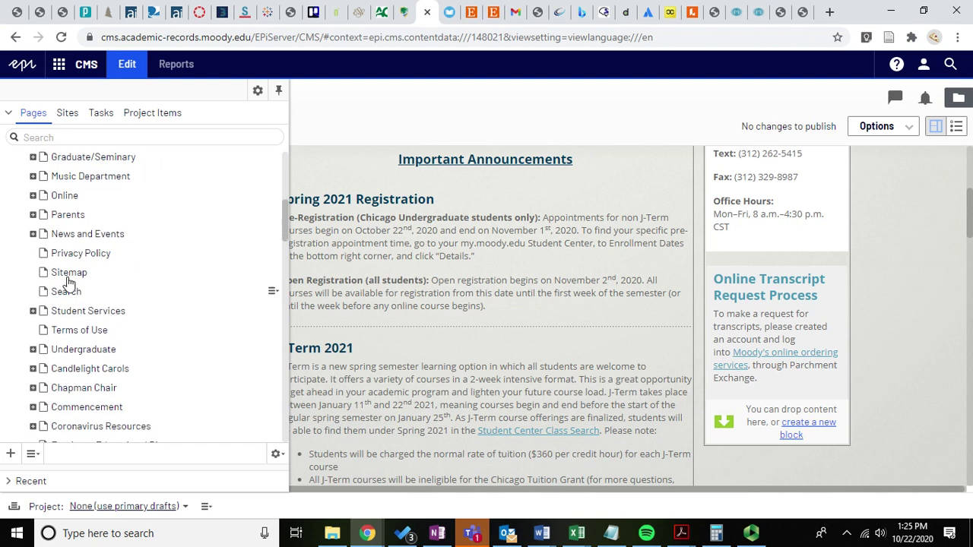
left_click(33, 311)
scroll(102, 302, "down", 2)
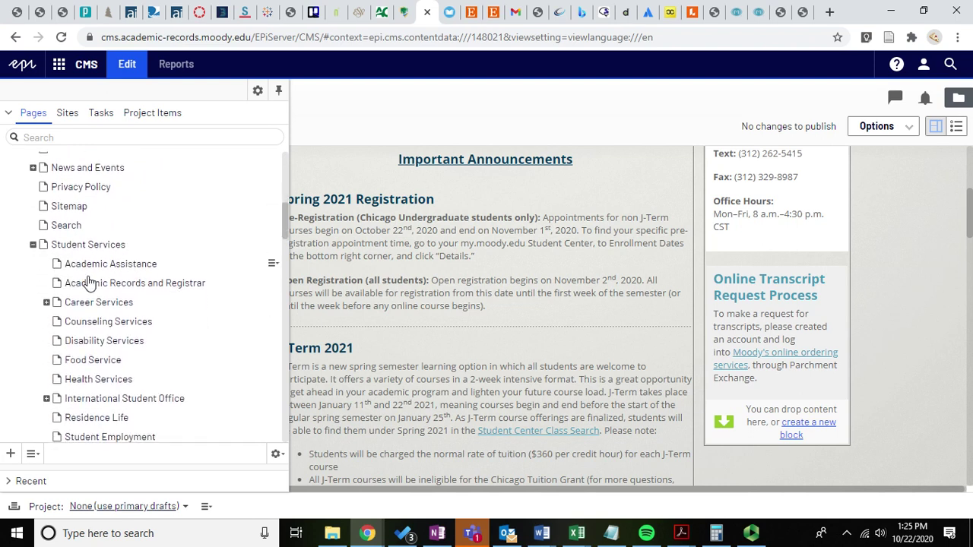
scroll(33, 251, "up", 12)
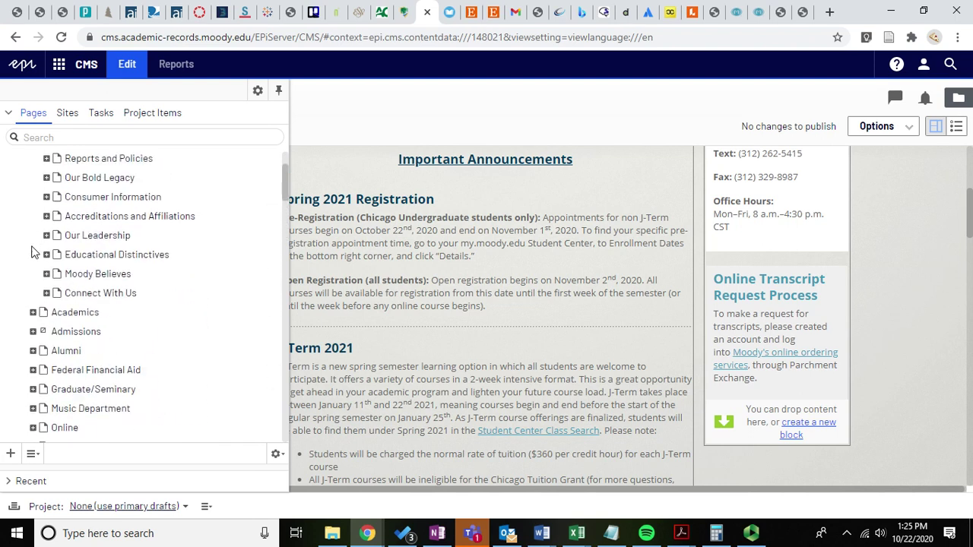
left_click(33, 220)
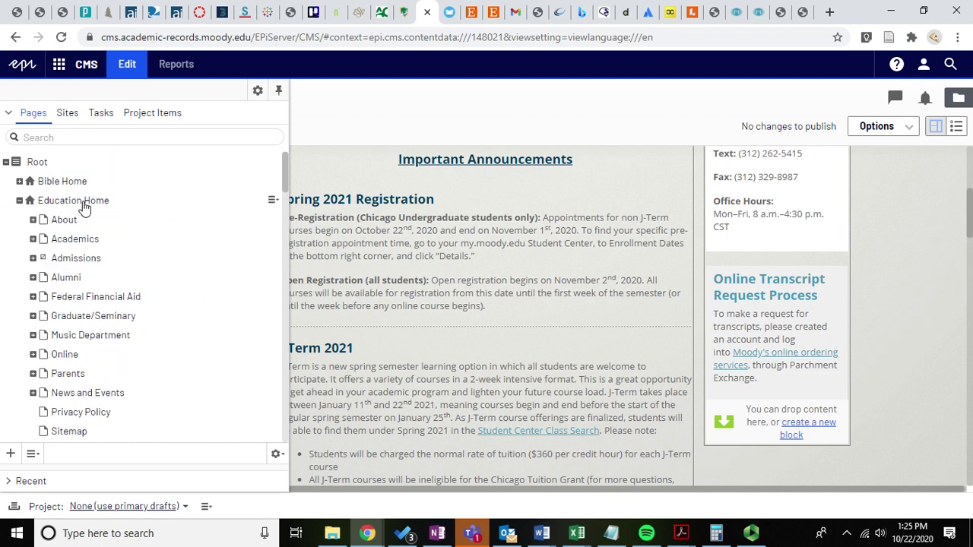
- Open the Academic Records and Registrar page under Student Services and look through its side navigation and content block properties
scroll(38, 251, "down", 5)
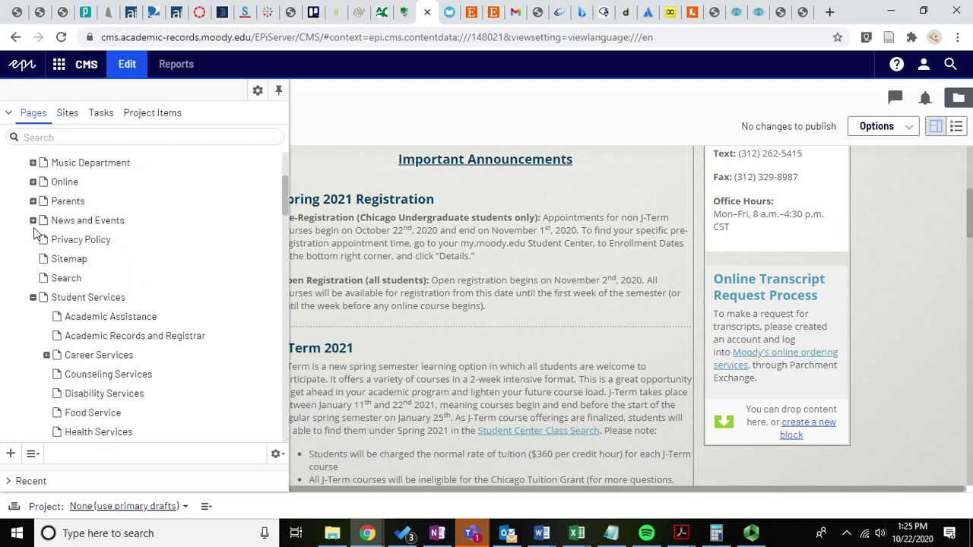
scroll(89, 289, "down", 2)
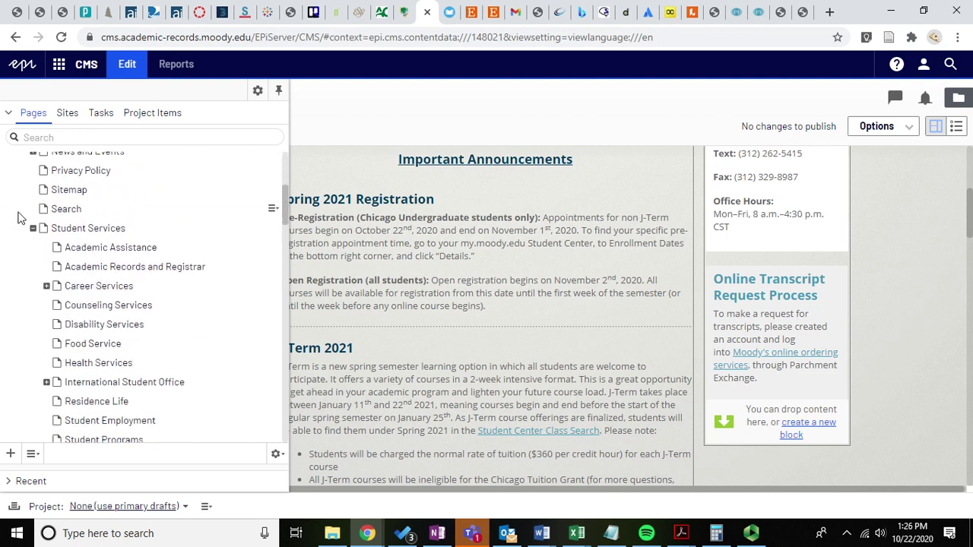
left_click(101, 274)
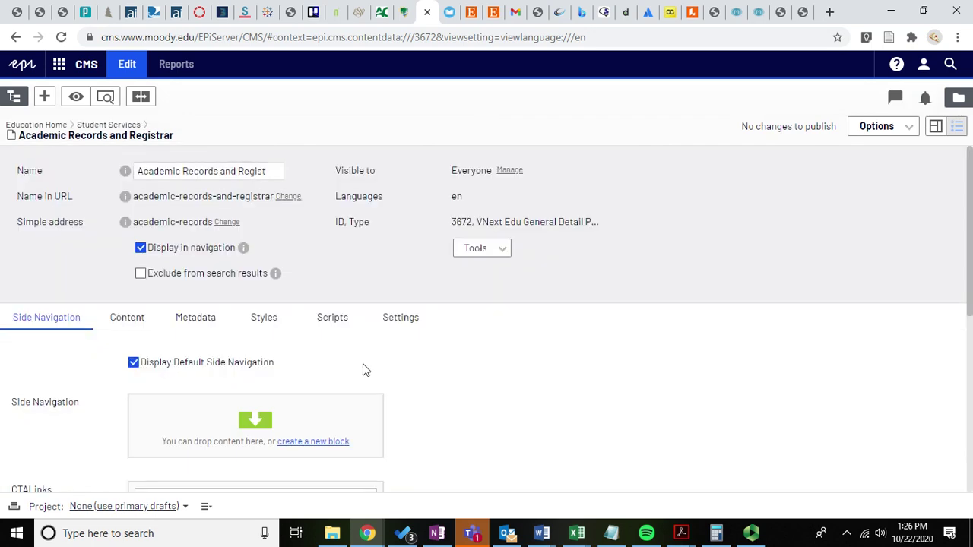
scroll(75, 366, "down", 5)
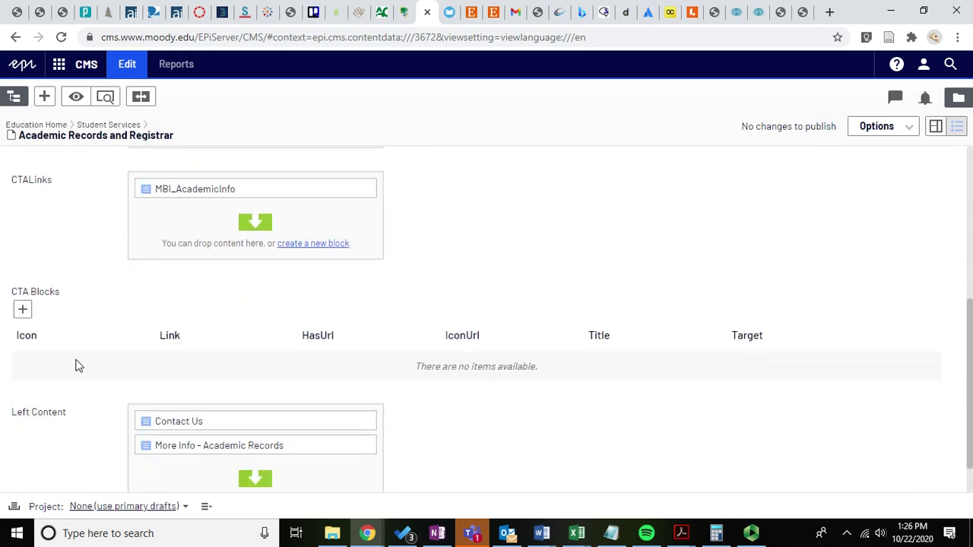
scroll(75, 366, "up", 1)
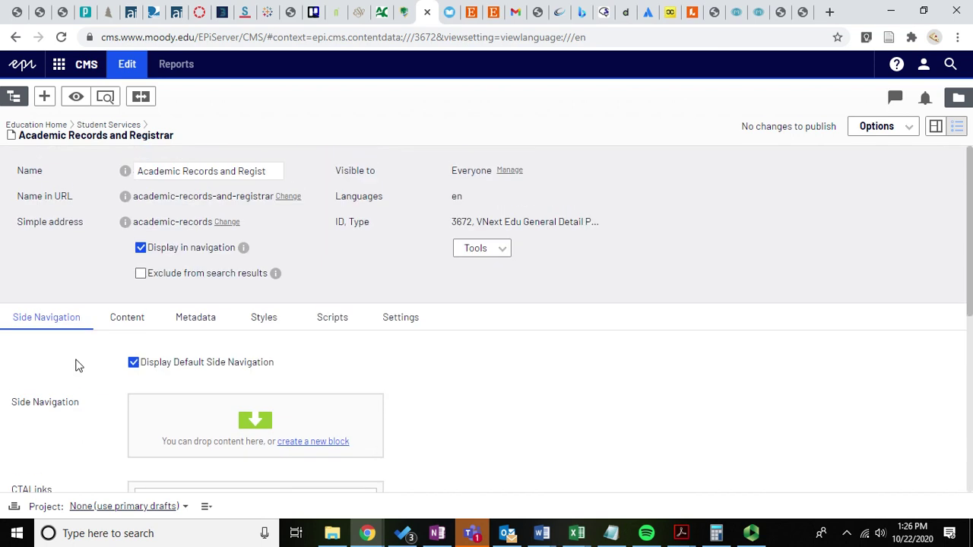
- Reopen the page tree and review the remaining pages below Student Services, down to the department and Moody Bible Institute links
left_click(17, 99)
scroll(87, 357, "down", 10)
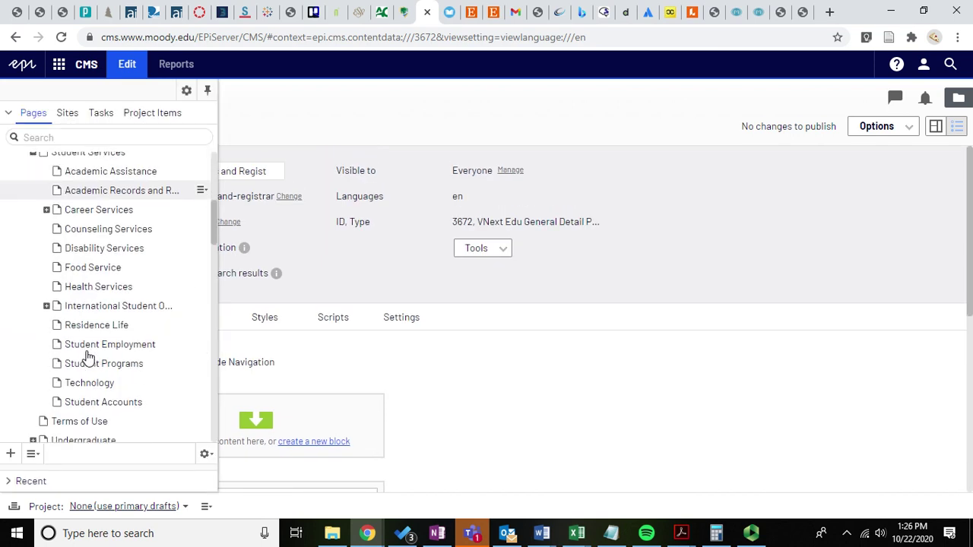
scroll(87, 357, "down", 5)
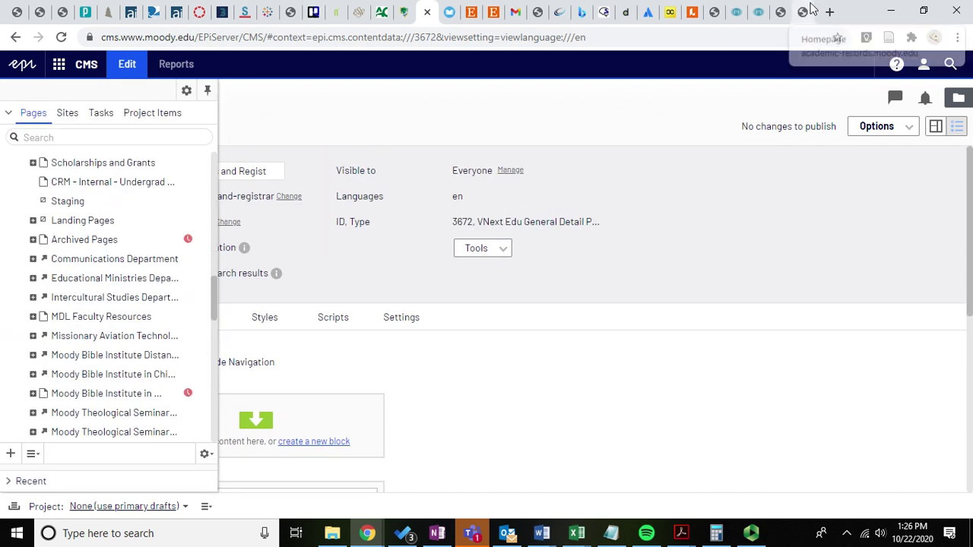
- Show the public Academic Records and Registrar homepage again and switch to the Panopto recorder
left_click(790, 12)
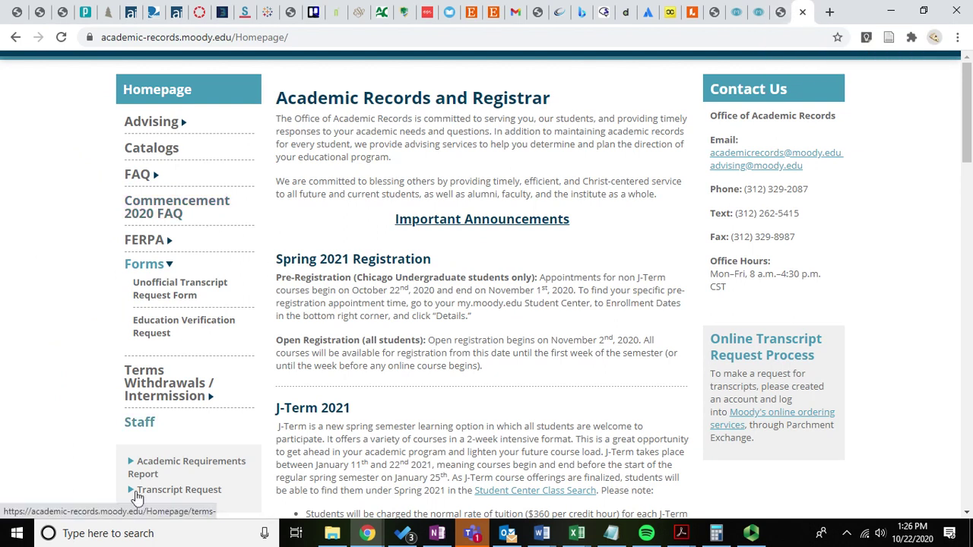
left_click(751, 532)
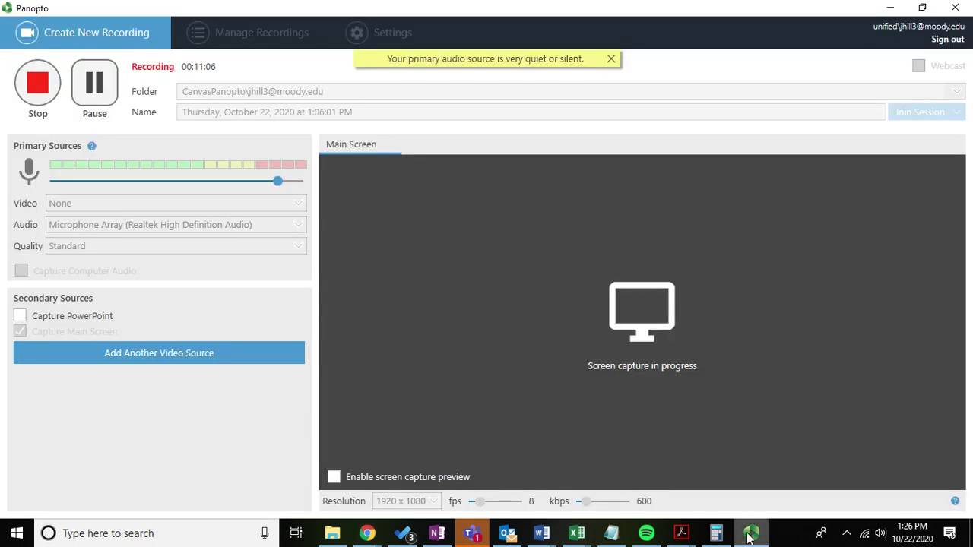